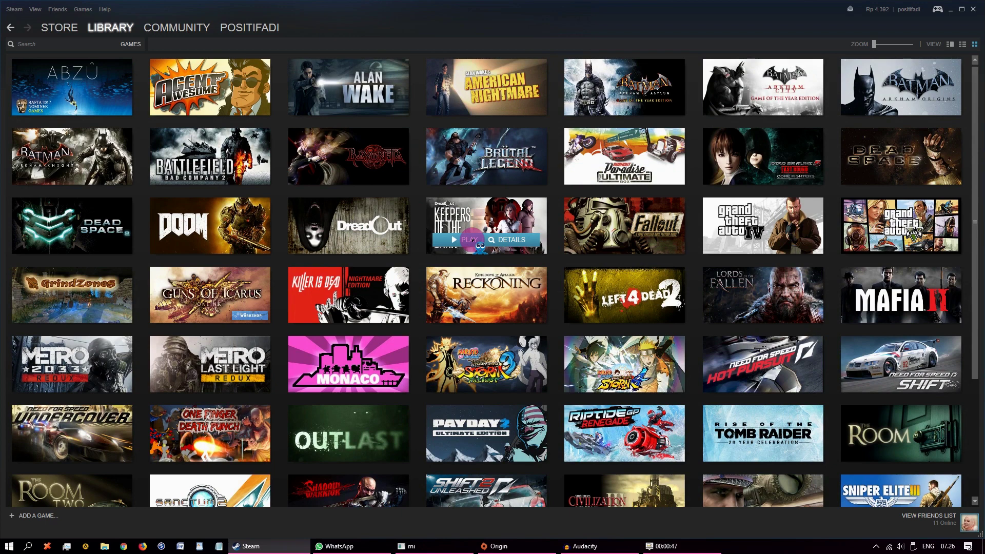
Look over the games in the Steam library and switch to Origin's game library
{"action": "scroll", "coordinate": [359, 252], "scroll_direction": "down", "scroll_amount": 3}
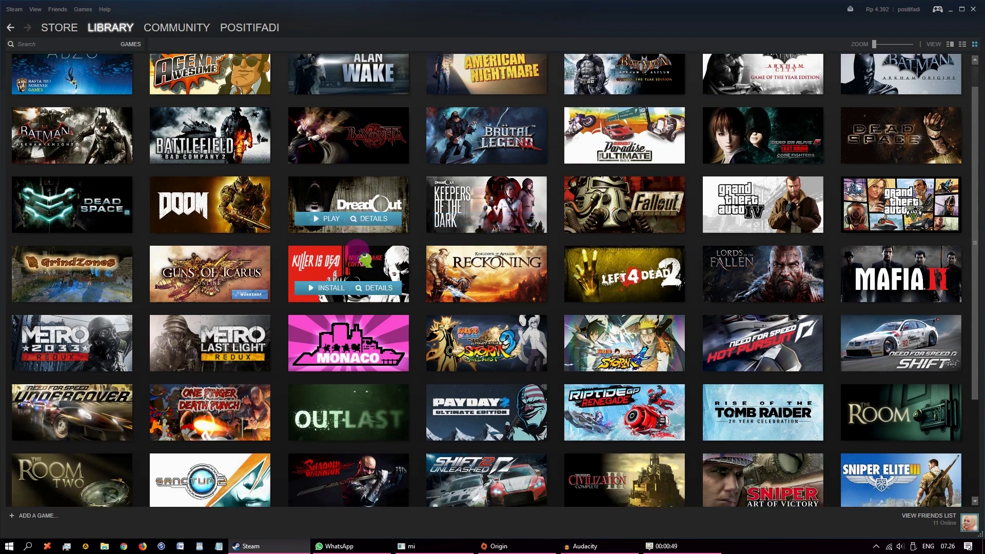
{"action": "scroll", "coordinate": [359, 255], "scroll_direction": "up", "scroll_amount": 3}
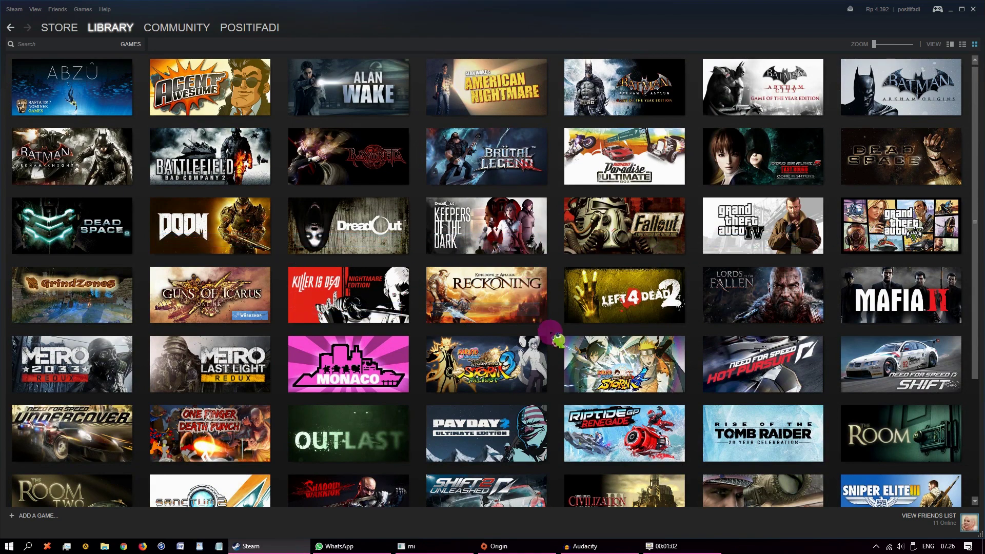
{"action": "mouse_move", "coordinate": [482, 304]}
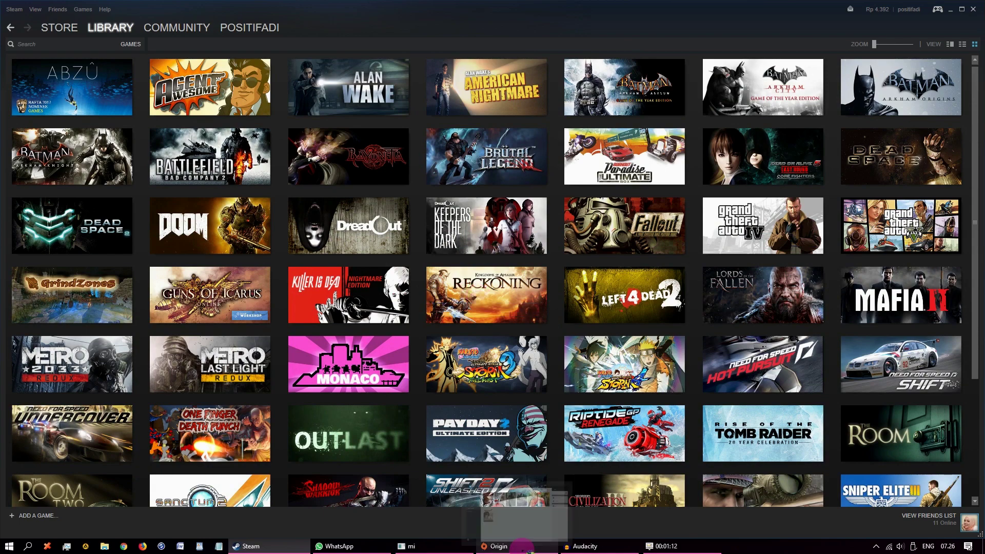
{"action": "left_click", "coordinate": [518, 546]}
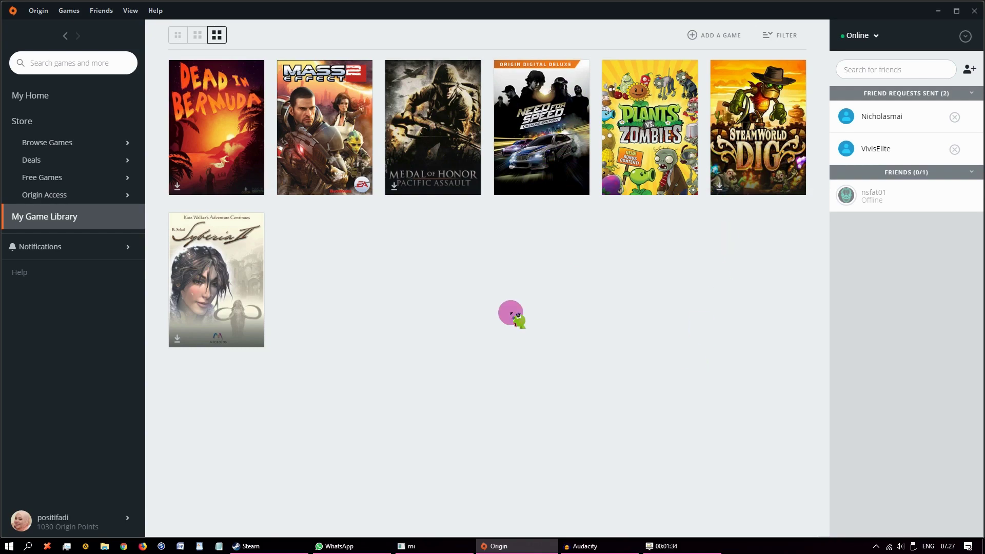
Switch to Steam and check where its Backup and Restore Games command is offered
{"action": "left_click", "coordinate": [248, 546]}
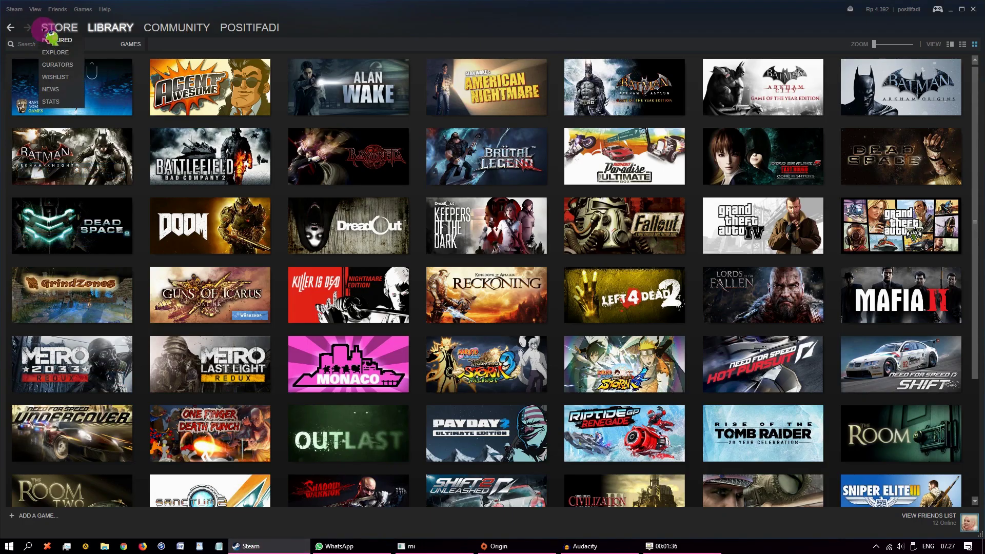
{"action": "left_click", "coordinate": [15, 10]}
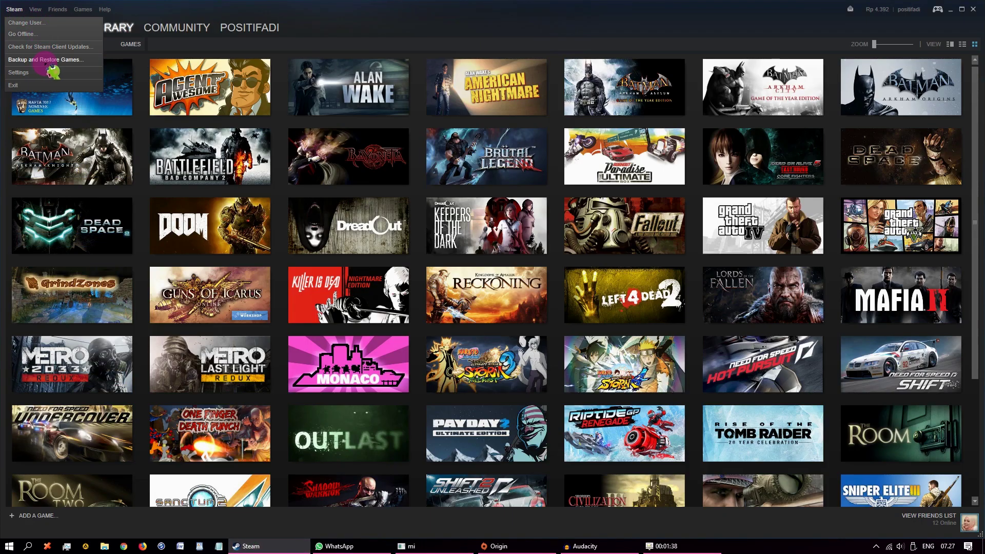
{"action": "left_click", "coordinate": [282, 16]}
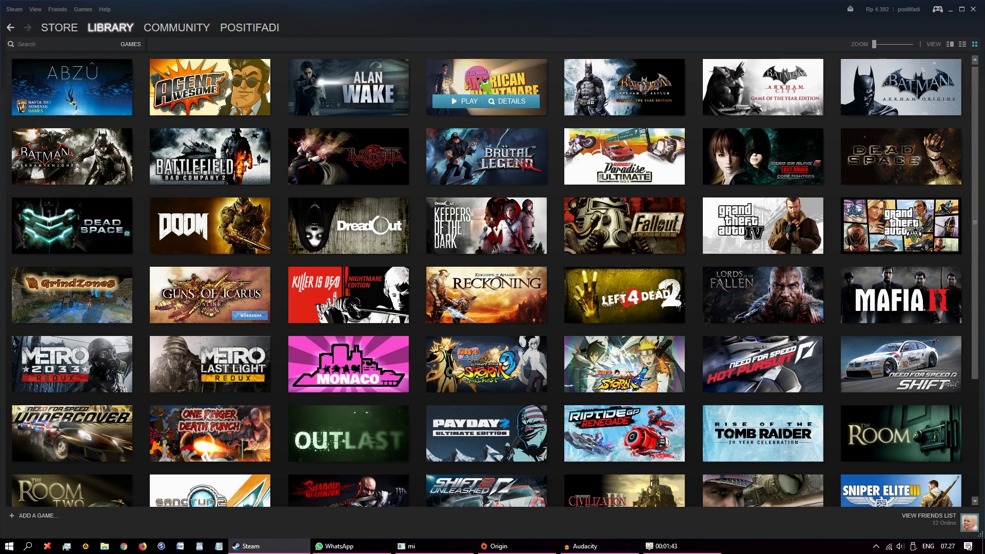
Switch to Origin and look through its application, games, view and help commands for a backup function
{"action": "left_click", "coordinate": [521, 547]}
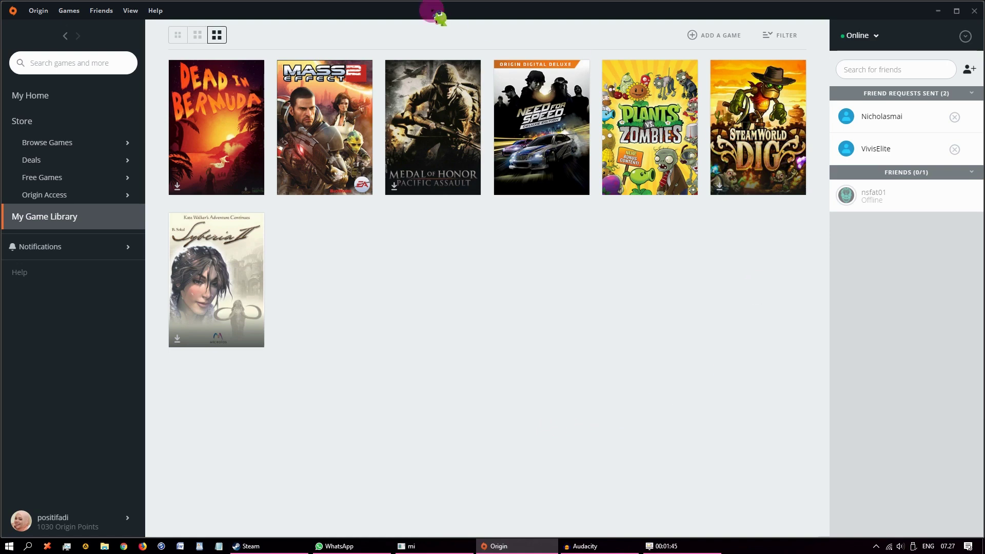
{"action": "left_click", "coordinate": [45, 11]}
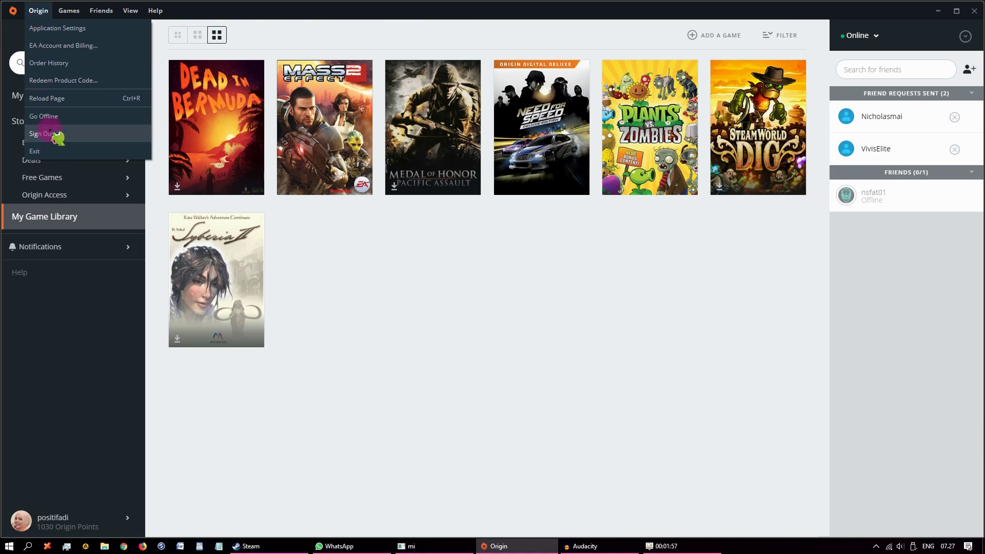
{"action": "mouse_move", "coordinate": [72, 15]}
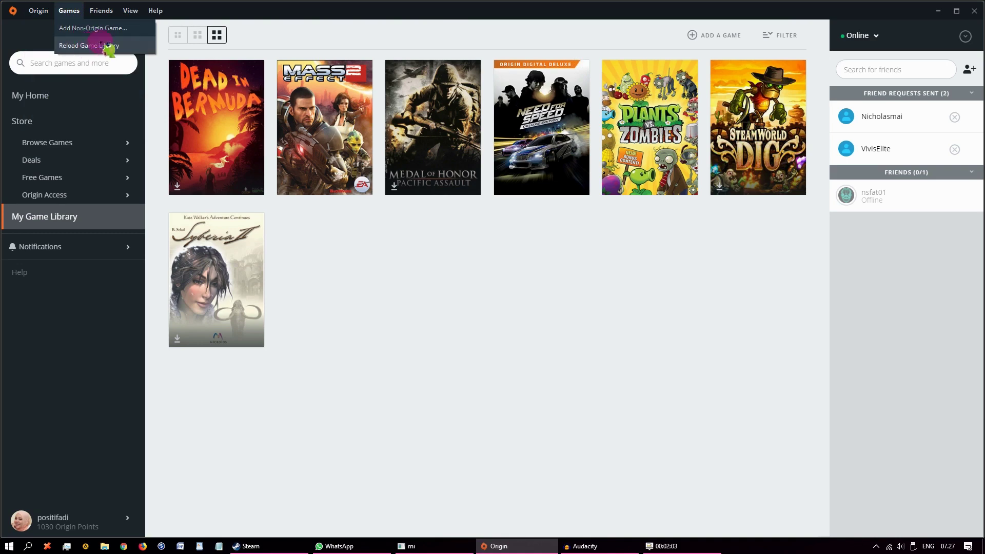
{"action": "mouse_move", "coordinate": [108, 13]}
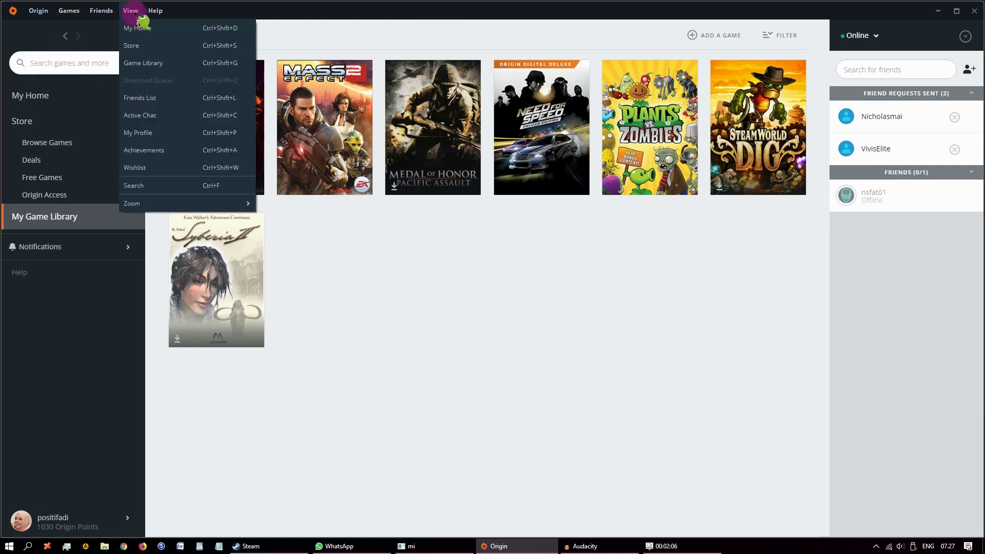
{"action": "mouse_move", "coordinate": [155, 18]}
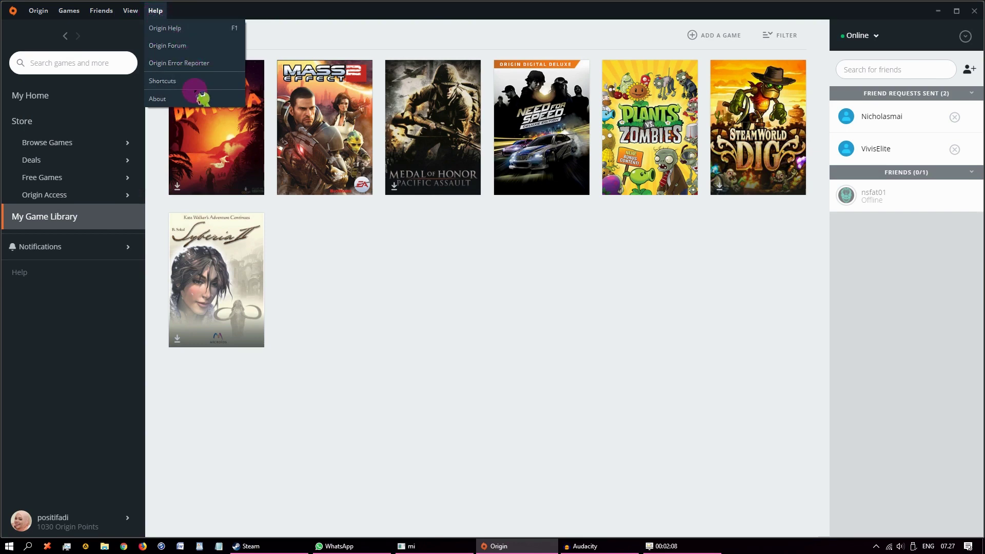
{"action": "left_click", "coordinate": [416, 240]}
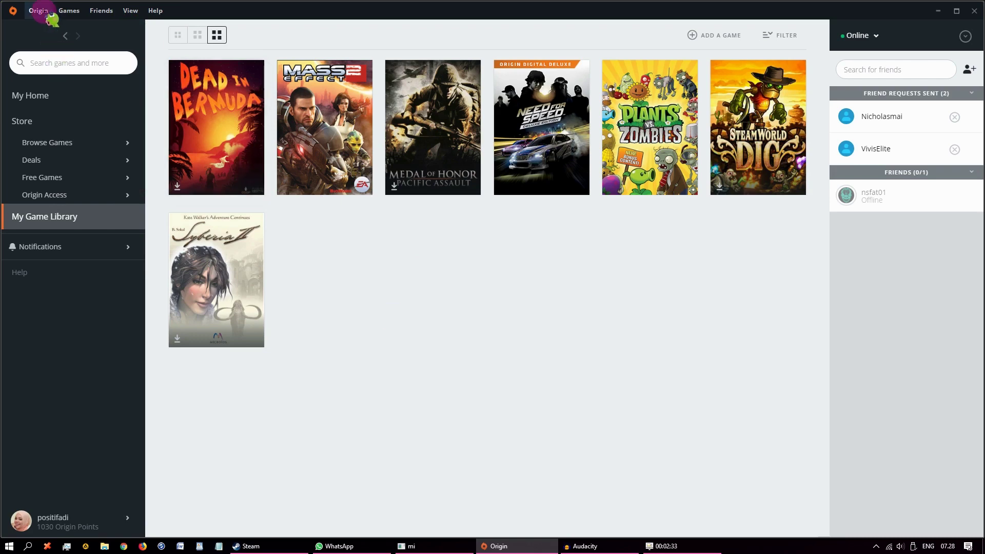
Open Origin's application settings and review the Application, Diagnostics, Installs & Saves, Notifications and Origin In-Game pages
{"action": "left_click", "coordinate": [41, 10]}
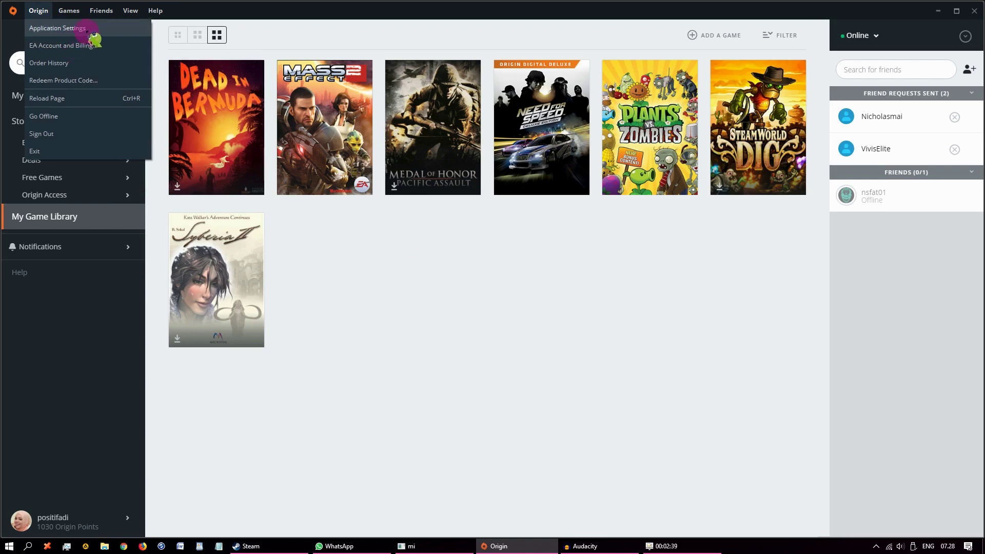
{"action": "left_click", "coordinate": [91, 31]}
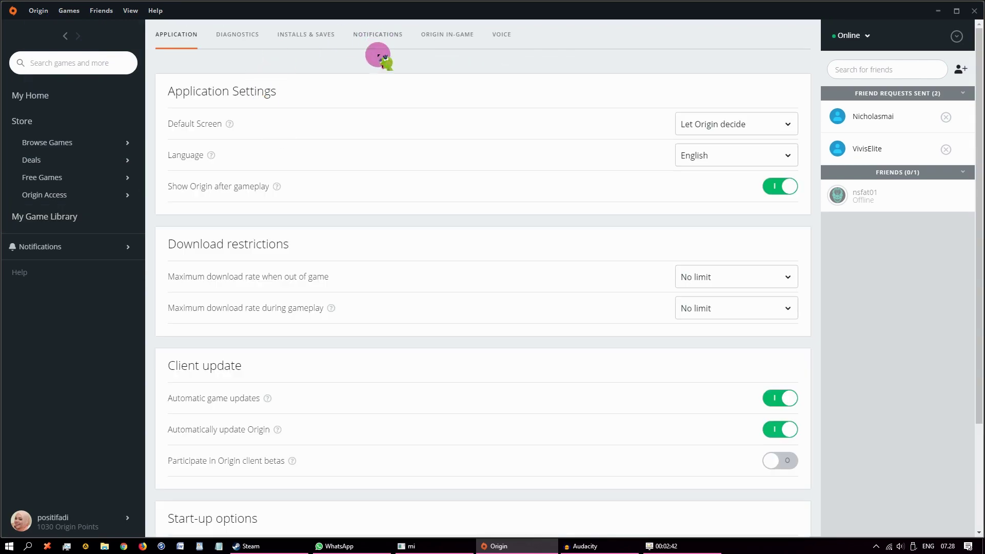
{"action": "scroll", "coordinate": [455, 160], "scroll_direction": "down", "scroll_amount": 3}
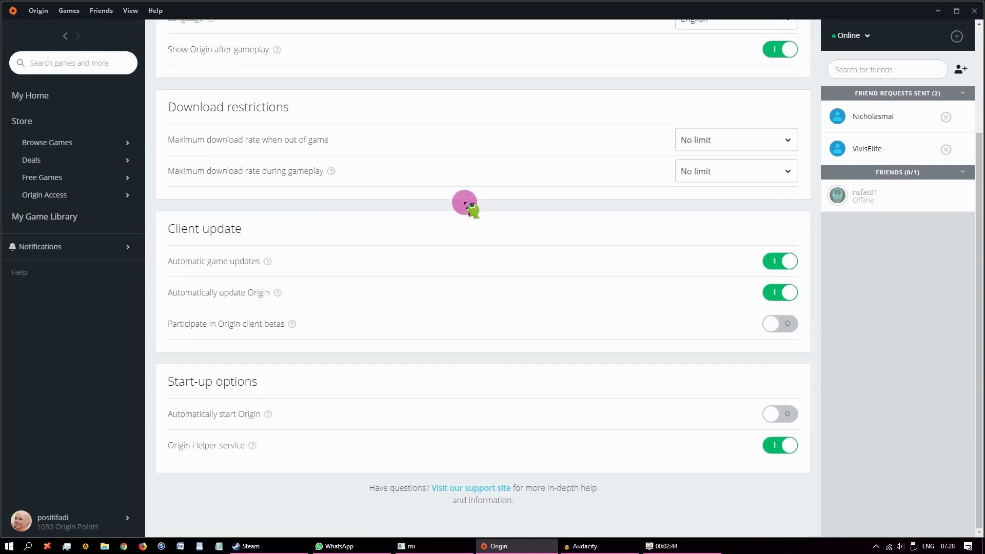
{"action": "scroll", "coordinate": [449, 230], "scroll_direction": "up", "scroll_amount": 1}
{"action": "scroll", "coordinate": [447, 229], "scroll_direction": "up", "scroll_amount": 3}
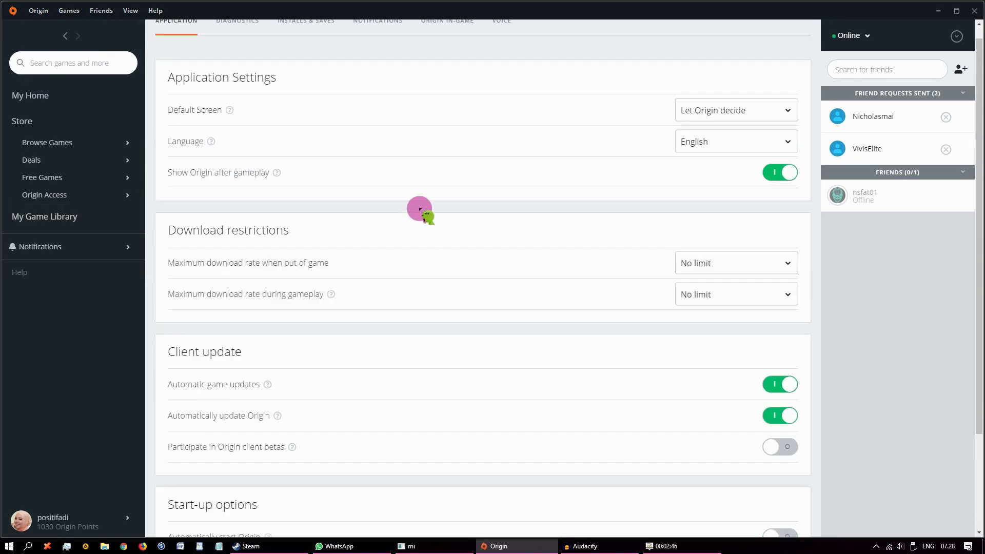
{"action": "left_click", "coordinate": [233, 35]}
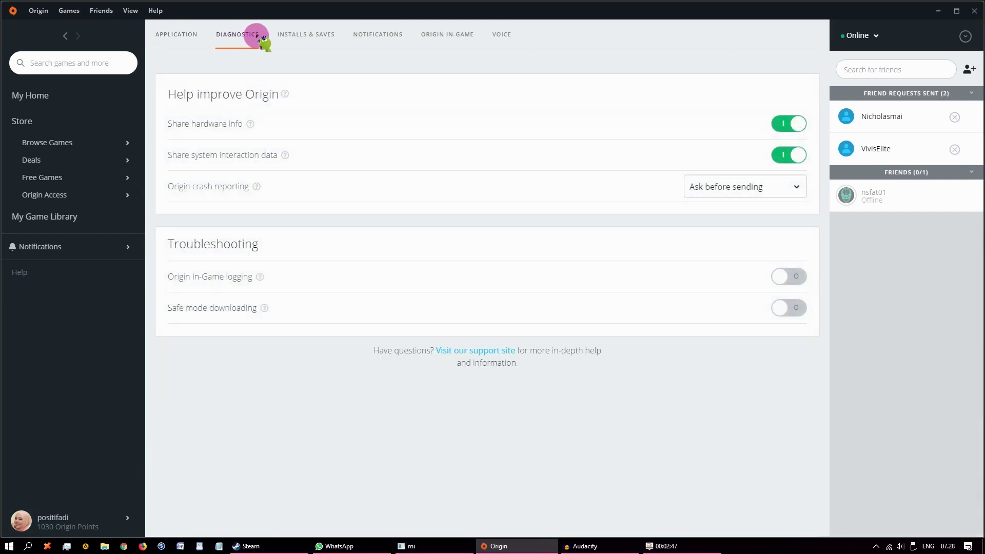
{"action": "left_click", "coordinate": [302, 35]}
{"action": "left_click", "coordinate": [373, 34]}
{"action": "left_click", "coordinate": [456, 35]}
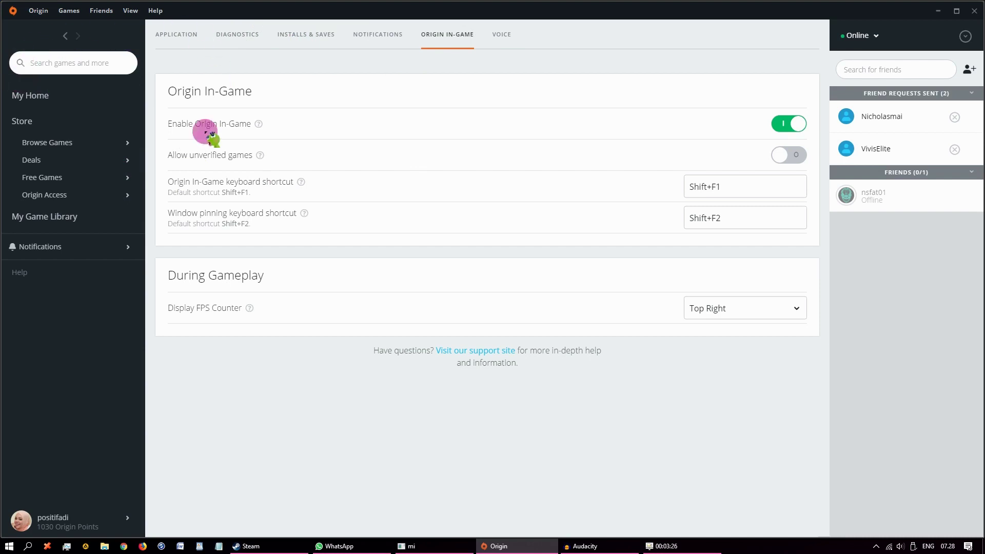
Show the Installs & Saves settings and examine the game library and legacy game installer directories
{"action": "left_click", "coordinate": [38, 10]}
{"action": "mouse_move", "coordinate": [68, 10]}
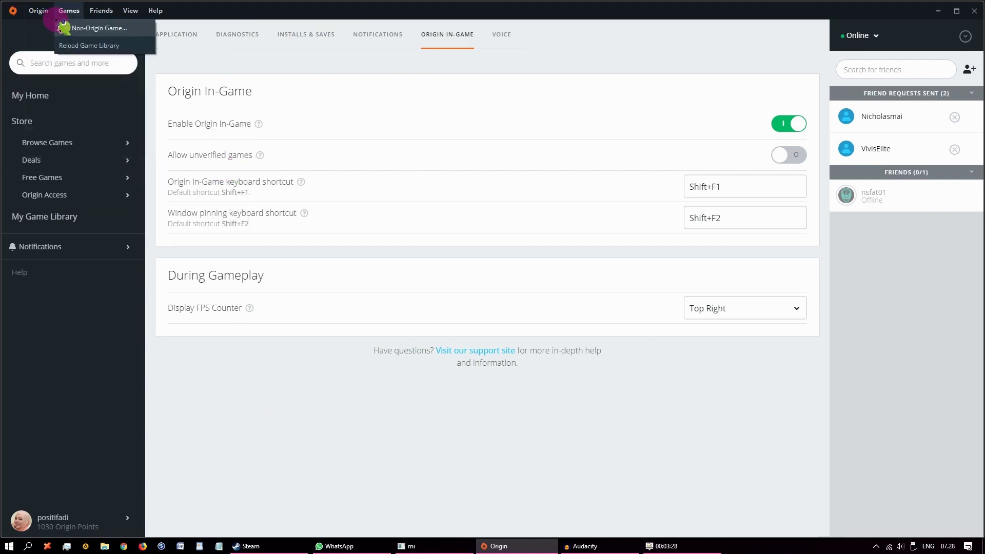
{"action": "mouse_move", "coordinate": [38, 10]}
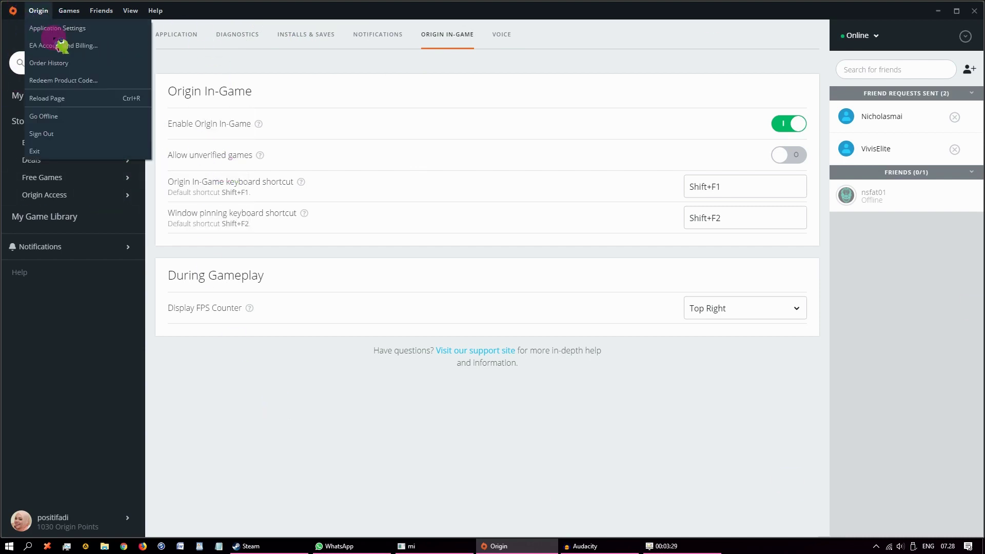
{"action": "left_click", "coordinate": [309, 36]}
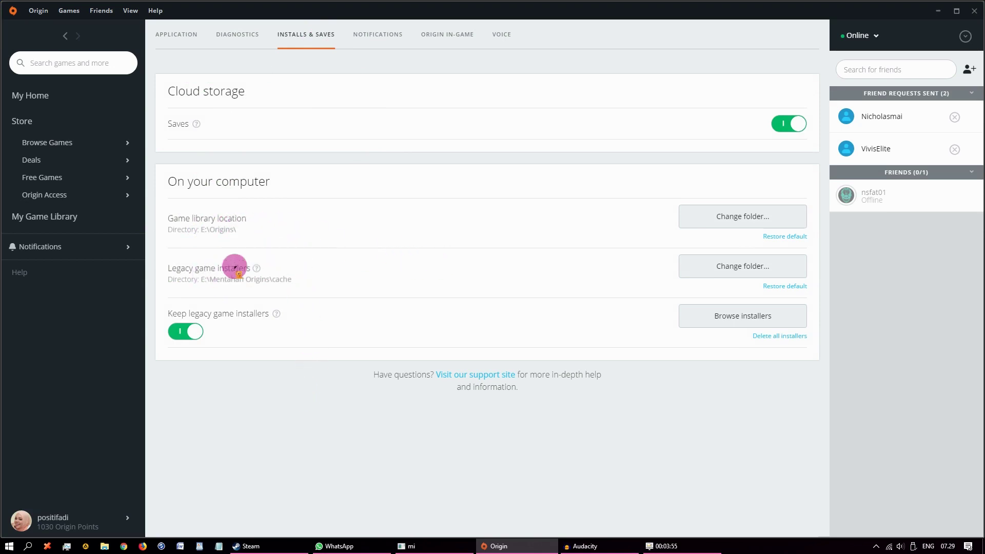
{"action": "mouse_move", "coordinate": [255, 269]}
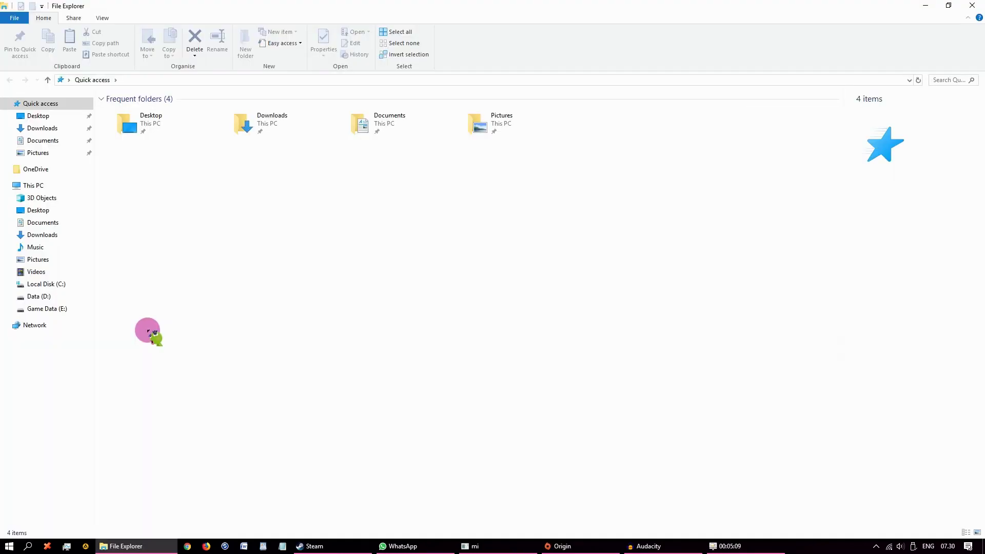
Open the Origins folder on the Game Data (E:) drive in File Explorer and look over its game folders
{"action": "left_click", "coordinate": [41, 310]}
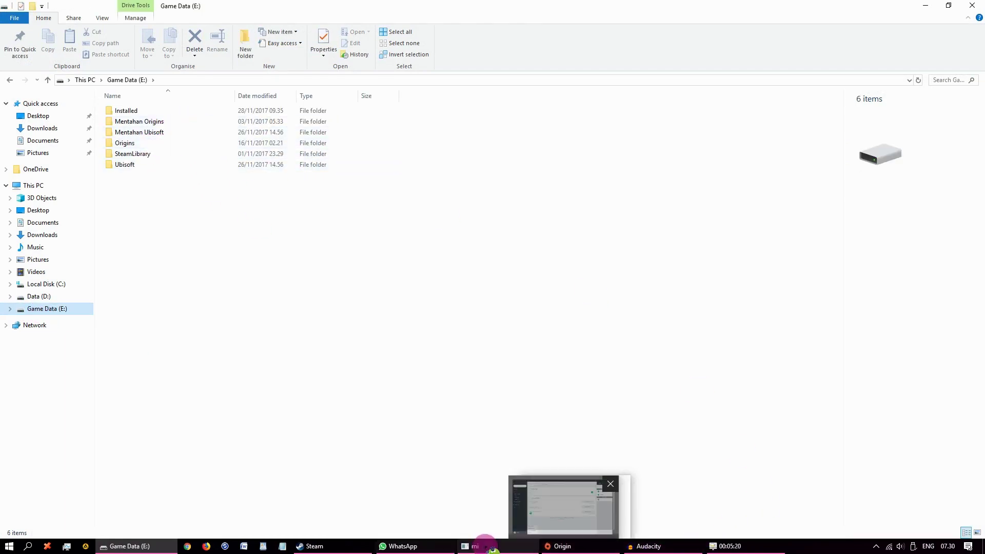
{"action": "left_click", "coordinate": [584, 546]}
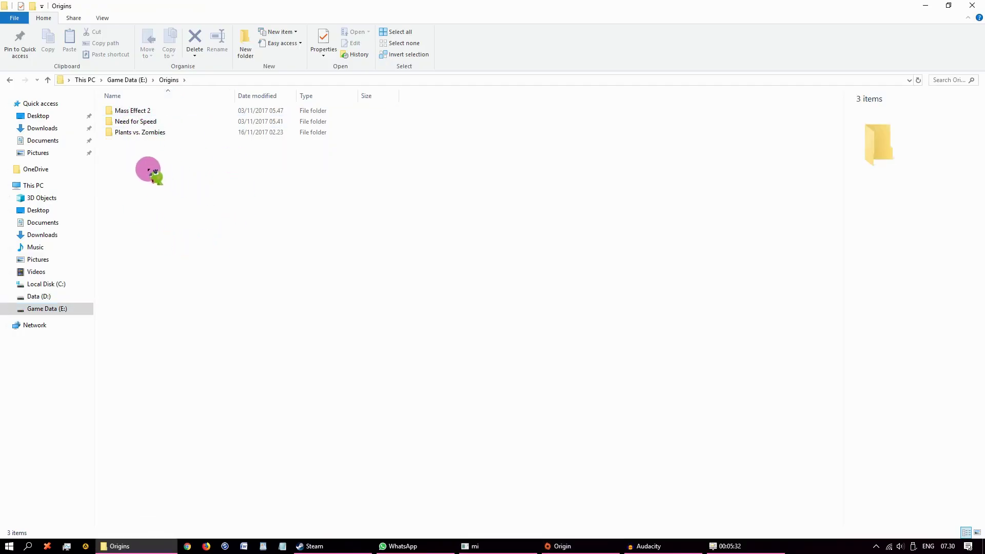
{"action": "left_click", "coordinate": [157, 121]}
{"action": "left_click", "coordinate": [176, 132]}
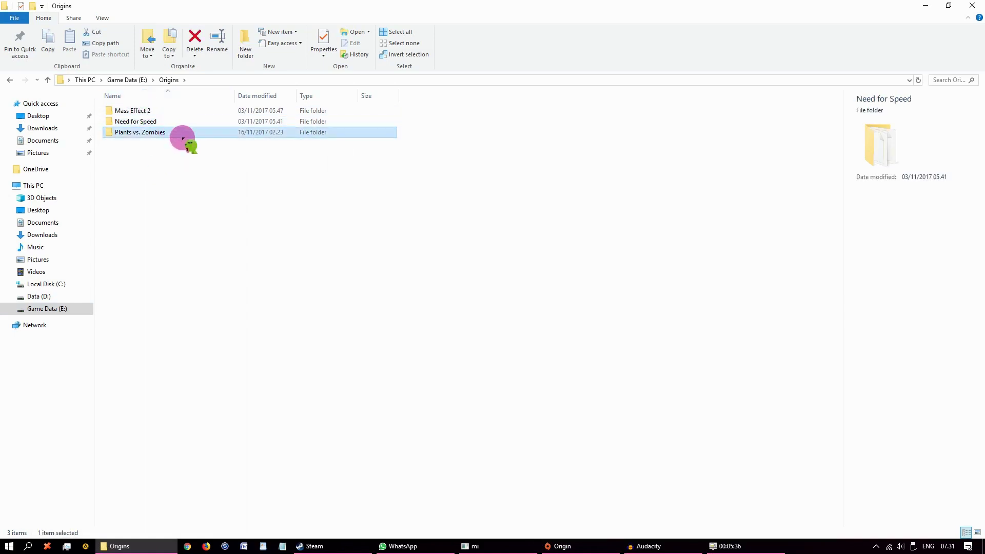
Copy the Plants vs. Zombies folder from Origins into the Xiaomi folder on the Data (D:) drive
{"action": "left_click", "coordinate": [236, 183]}
{"action": "left_click", "coordinate": [172, 133]}
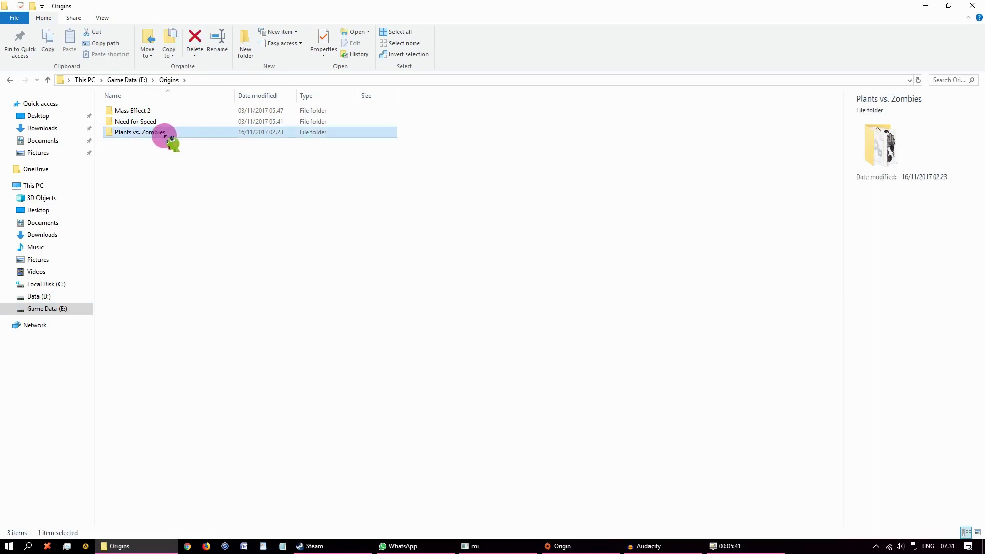
{"action": "right_click", "coordinate": [165, 135]}
{"action": "left_click", "coordinate": [229, 414]}
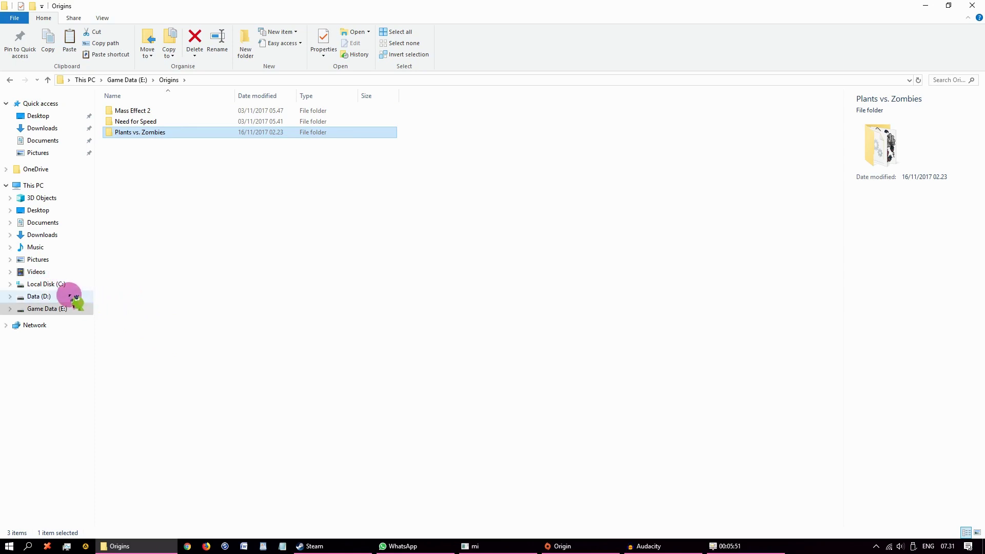
{"action": "left_click", "coordinate": [38, 297]}
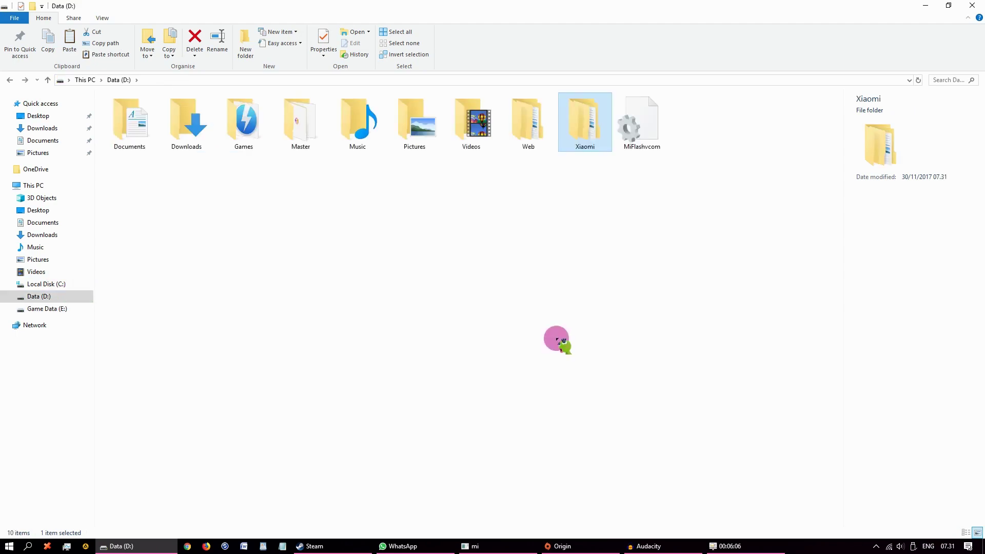
{"action": "double_click", "coordinate": [590, 125]}
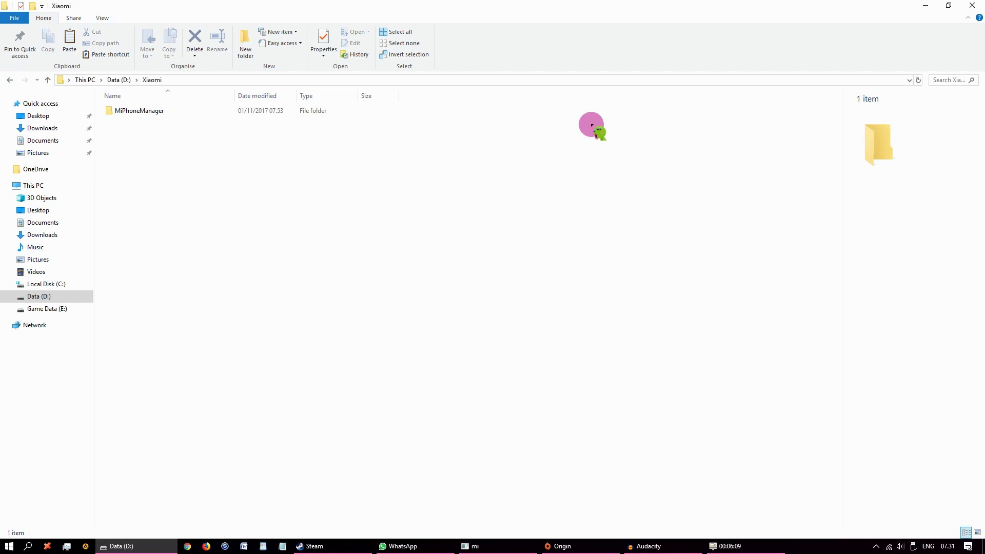
{"action": "right_click", "coordinate": [374, 138]}
{"action": "left_click", "coordinate": [435, 211]}
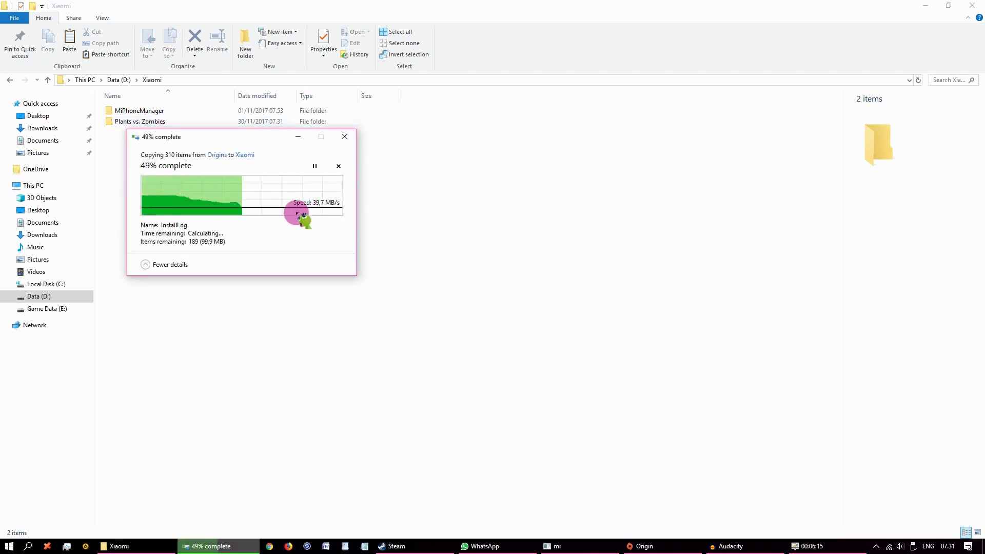
Check the copied Plants vs. Zombies folder in Xiaomi and switch back to Origin
{"action": "left_click", "coordinate": [211, 149]}
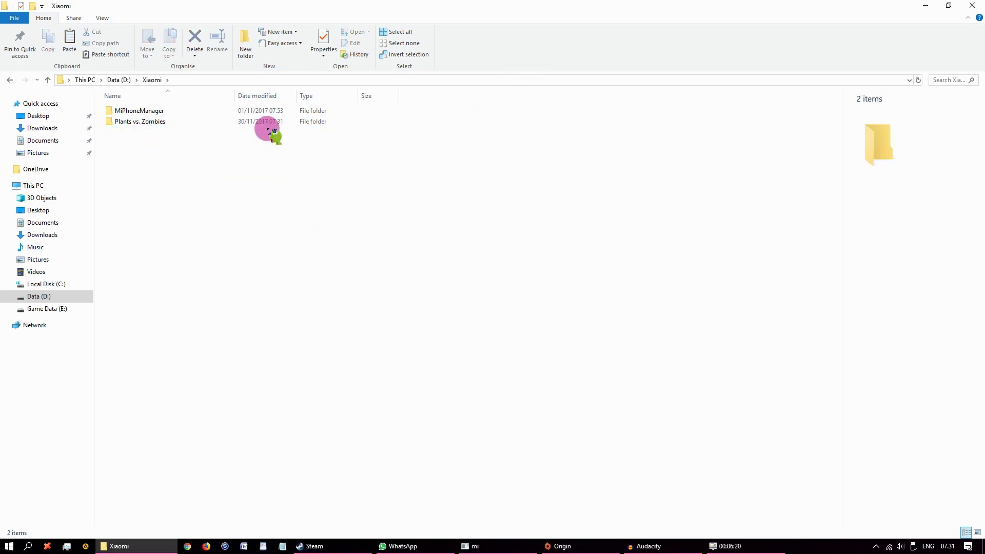
{"action": "left_click", "coordinate": [260, 122]}
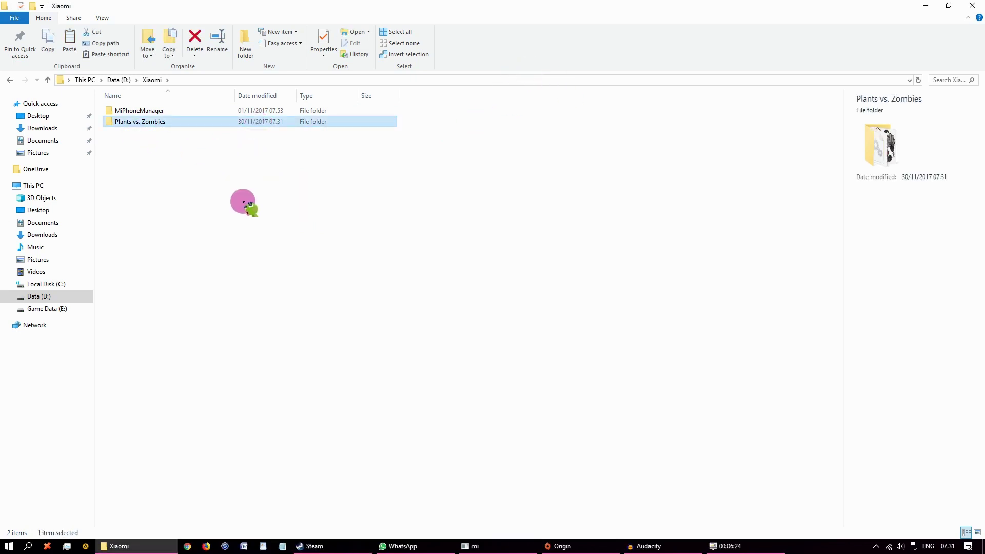
{"action": "left_click", "coordinate": [150, 187]}
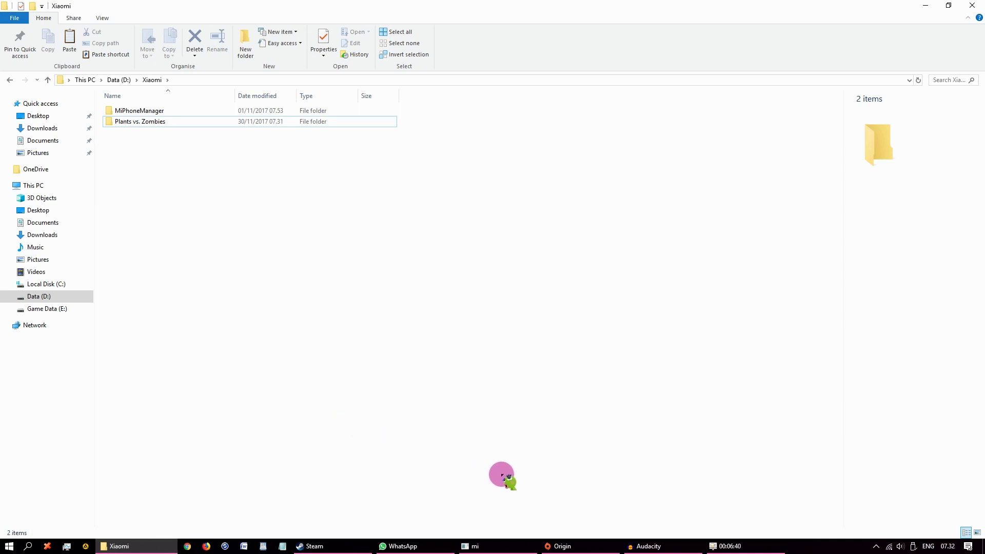
{"action": "left_click", "coordinate": [561, 546]}
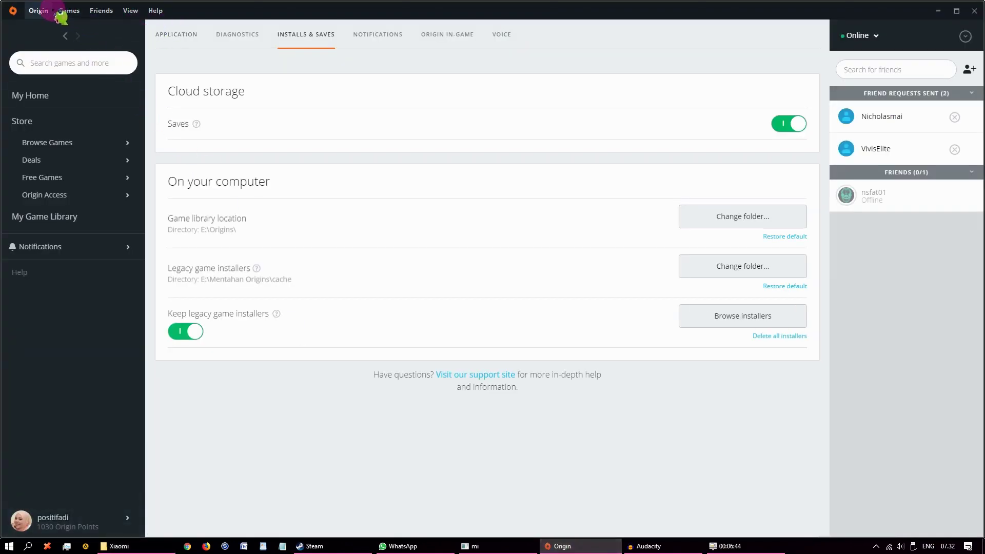
Open Plants vs. Zombies in the game library and uninstall it through the Programs and Features list
{"action": "left_click", "coordinate": [39, 11]}
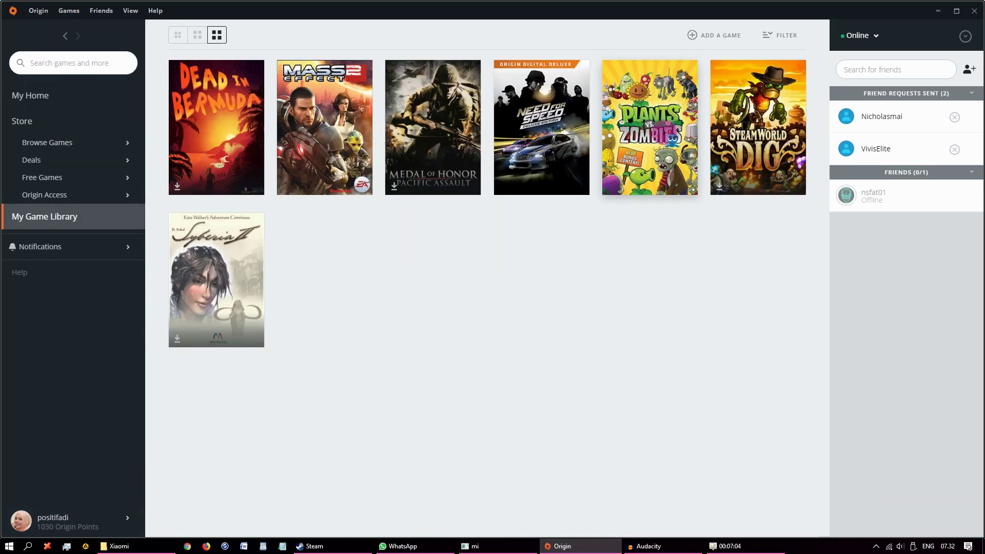
{"action": "left_click", "coordinate": [662, 135]}
{"action": "left_click", "coordinate": [436, 266]}
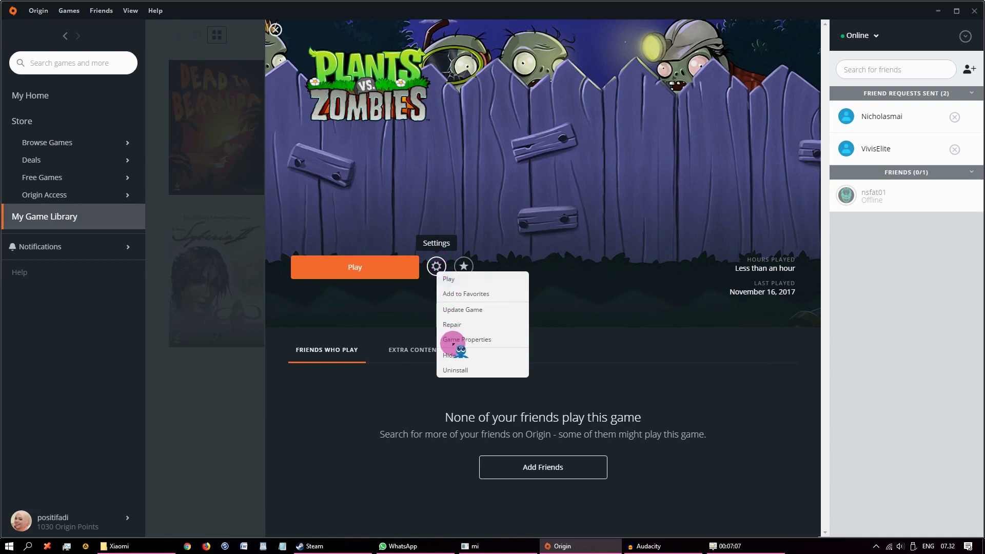
{"action": "left_click", "coordinate": [455, 371]}
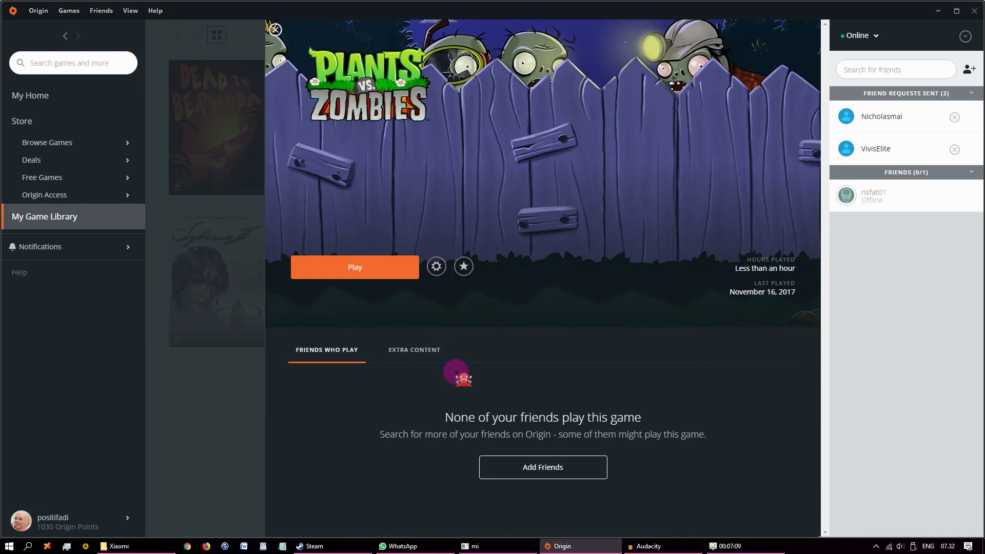
{"action": "scroll", "coordinate": [220, 286], "scroll_direction": "down", "scroll_amount": 7}
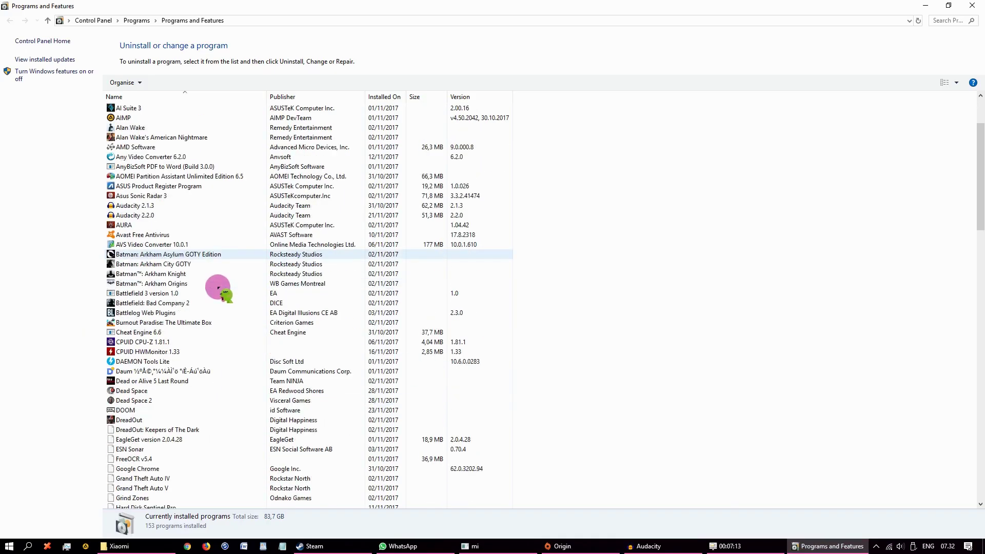
{"action": "scroll", "coordinate": [199, 319], "scroll_direction": "down", "scroll_amount": 8}
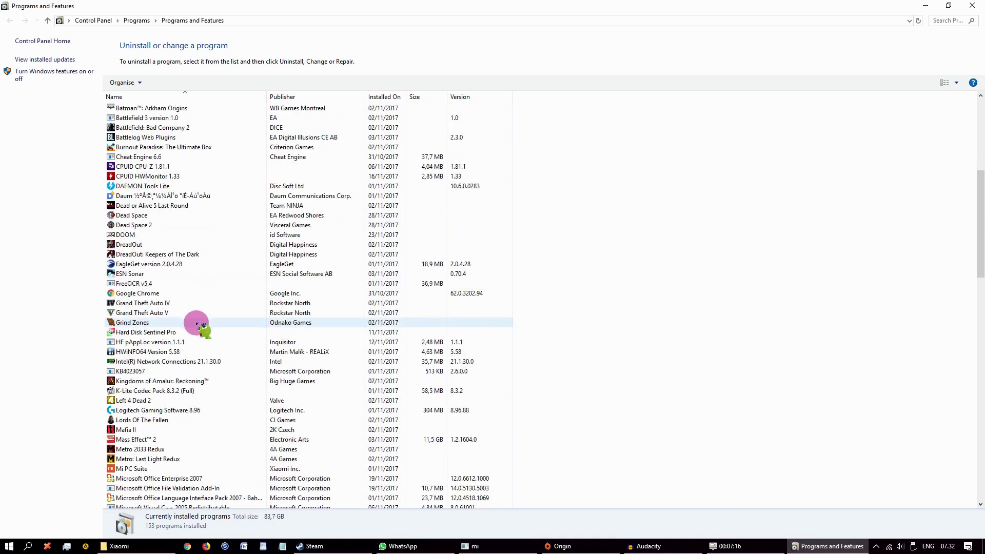
{"action": "scroll", "coordinate": [199, 324], "scroll_direction": "up", "scroll_amount": 2}
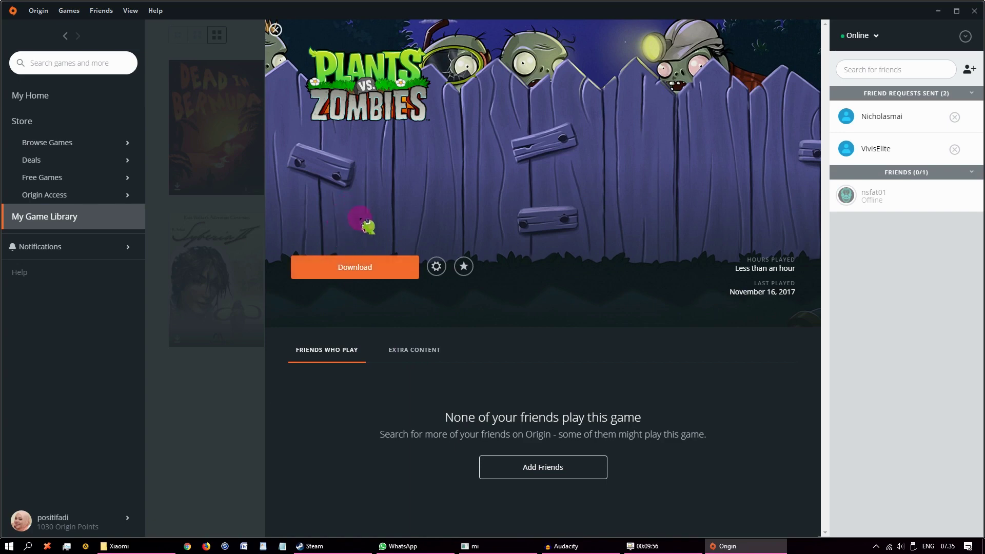
Start downloading Plants vs. Zombies to E:\Origins\Plants vs. Zombies with desktop and start menu shortcuts, accepting the license agreements, and pause the download
{"action": "left_click", "coordinate": [369, 270]}
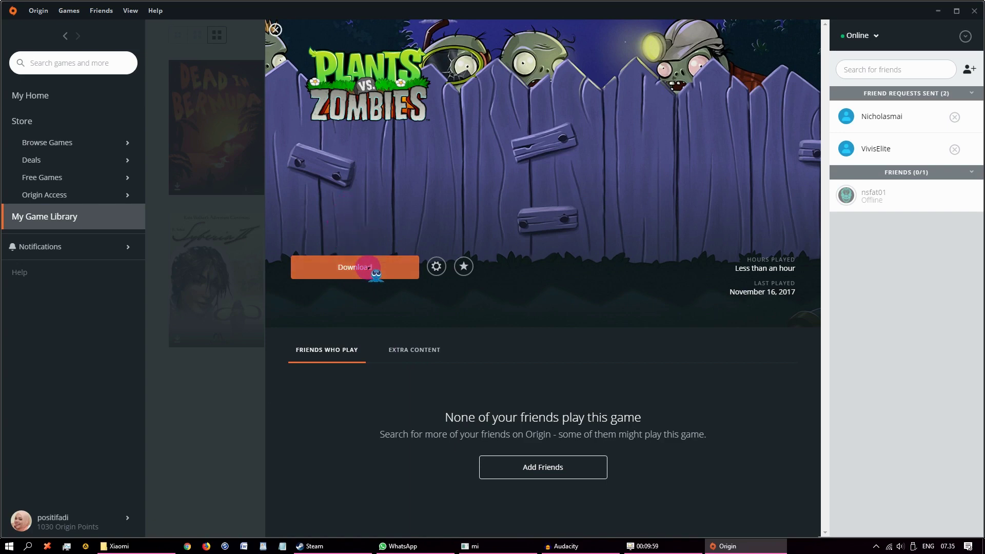
{"action": "left_click", "coordinate": [376, 268]}
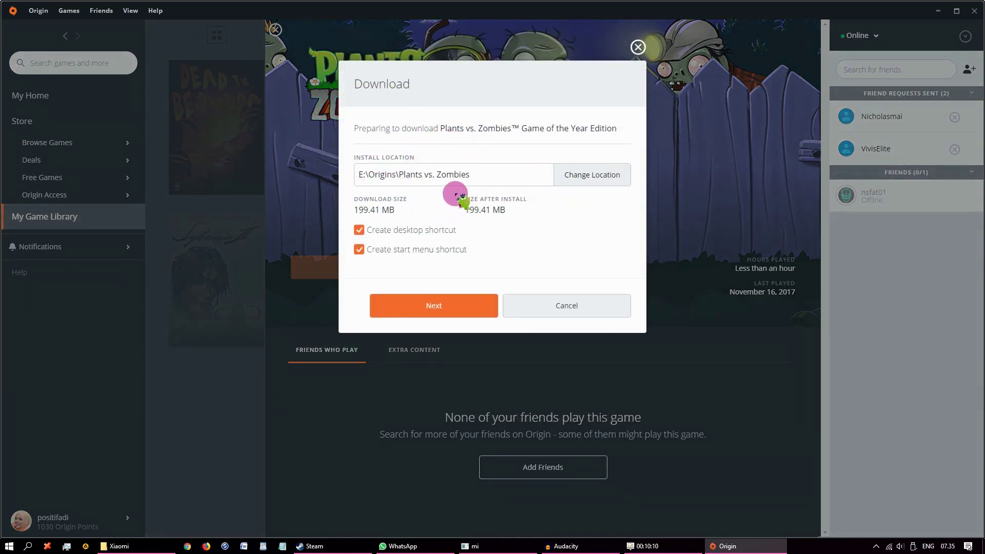
{"action": "left_click", "coordinate": [460, 307]}
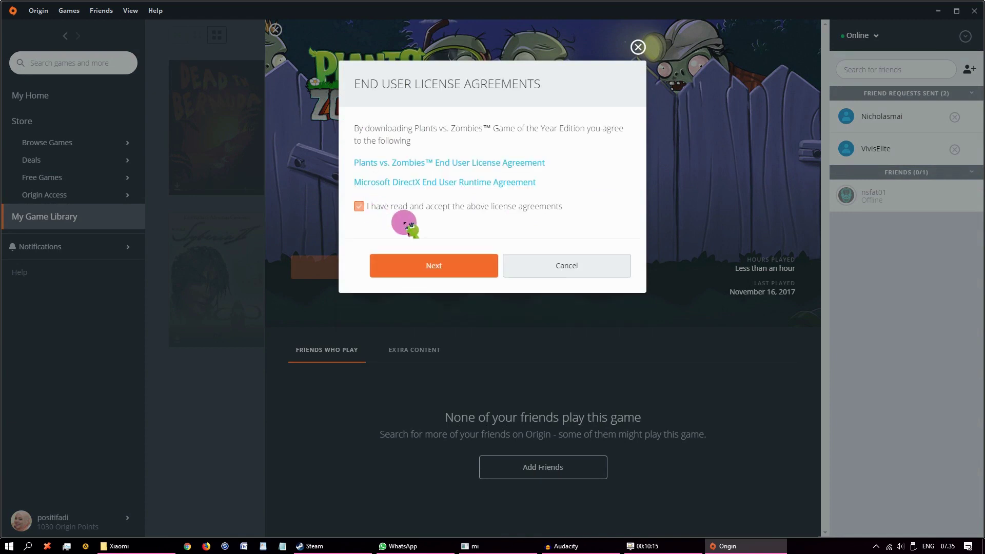
{"action": "left_click", "coordinate": [442, 267]}
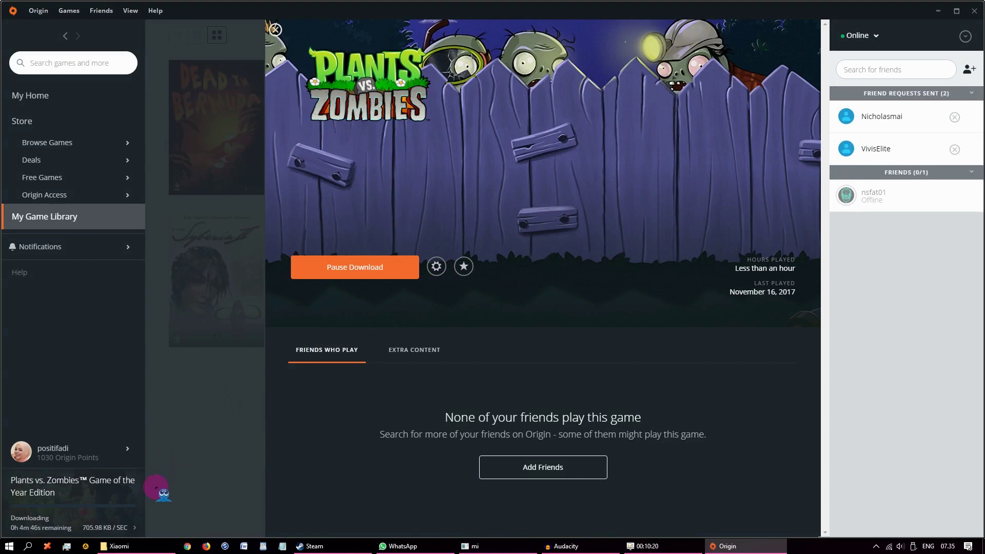
{"action": "mouse_move", "coordinate": [92, 504]}
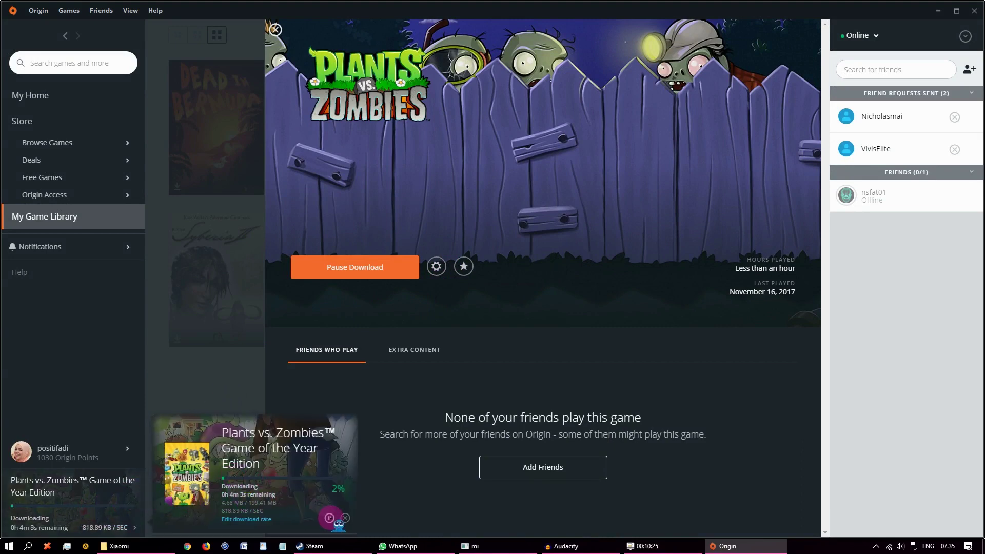
{"action": "left_click", "coordinate": [330, 518]}
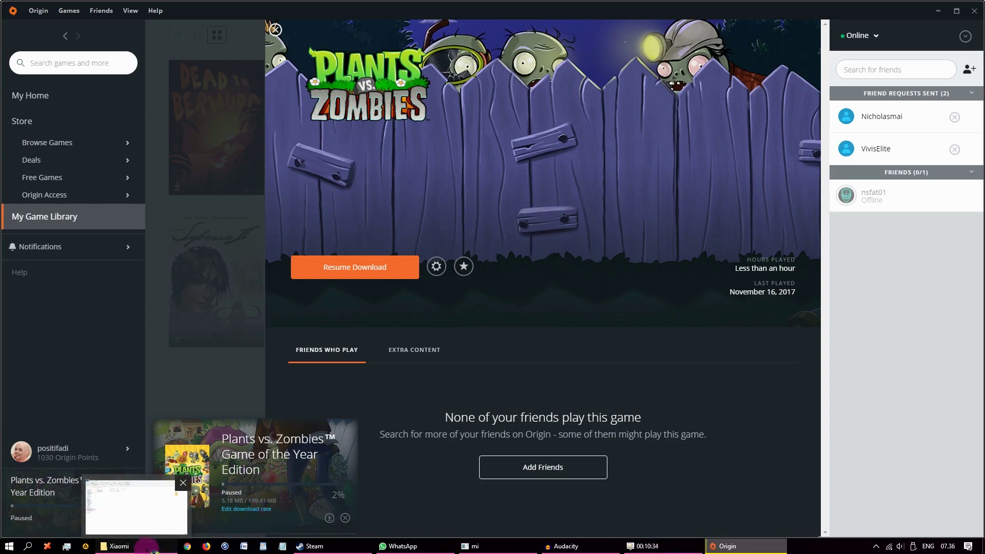
Copy the backed-up Plants vs. Zombies folder from the Xiaomi folder in File Explorer
{"action": "left_click", "coordinate": [145, 546]}
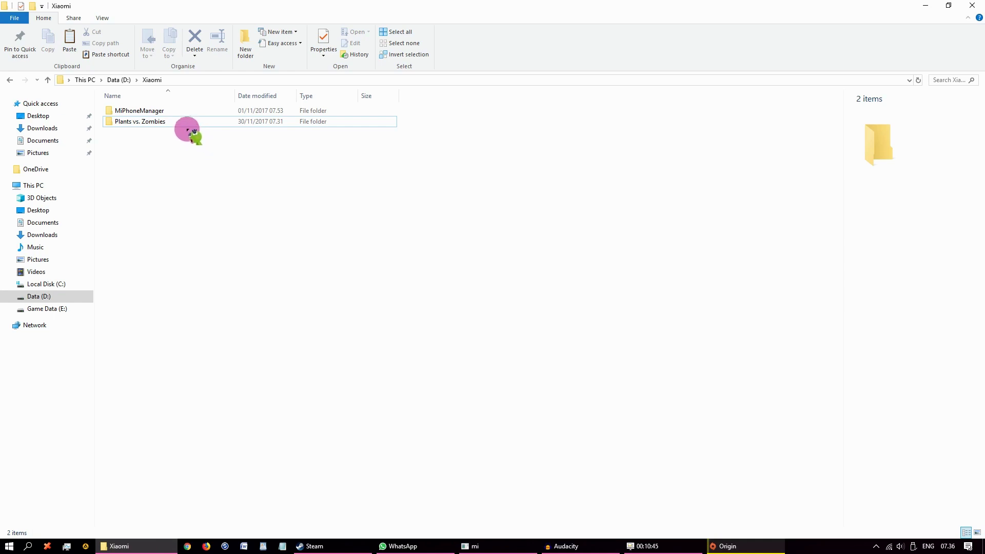
{"action": "right_click", "coordinate": [154, 125]}
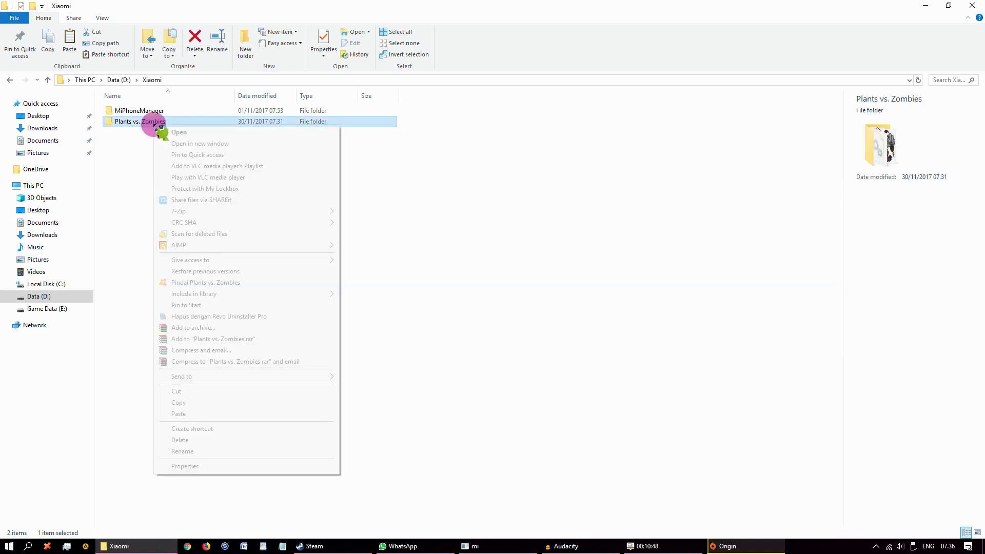
{"action": "left_click", "coordinate": [235, 403]}
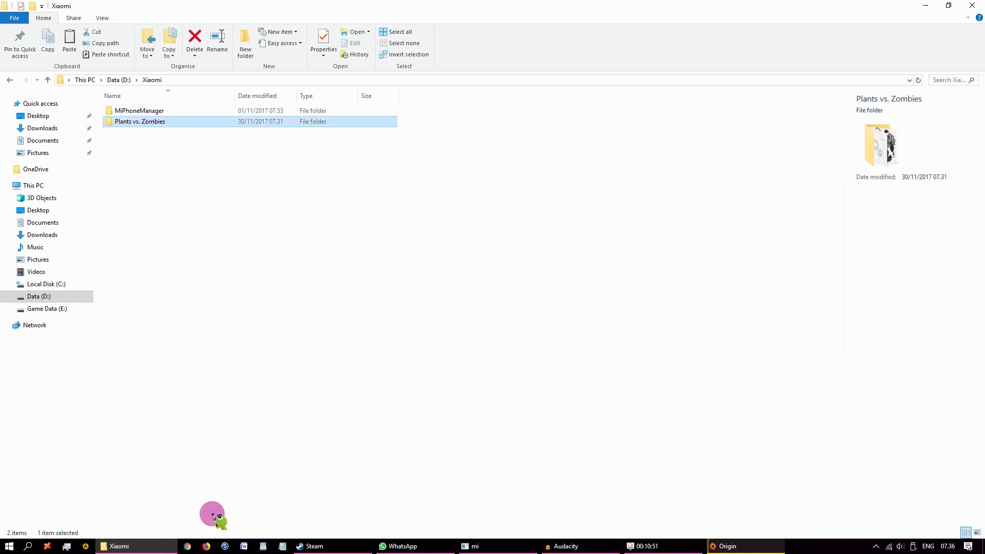
Open the Origins folder on Game Data (E:) in a new File Explorer window and delete its partially downloaded Plants vs. Zombies folder
{"action": "key", "text": "super+e"}
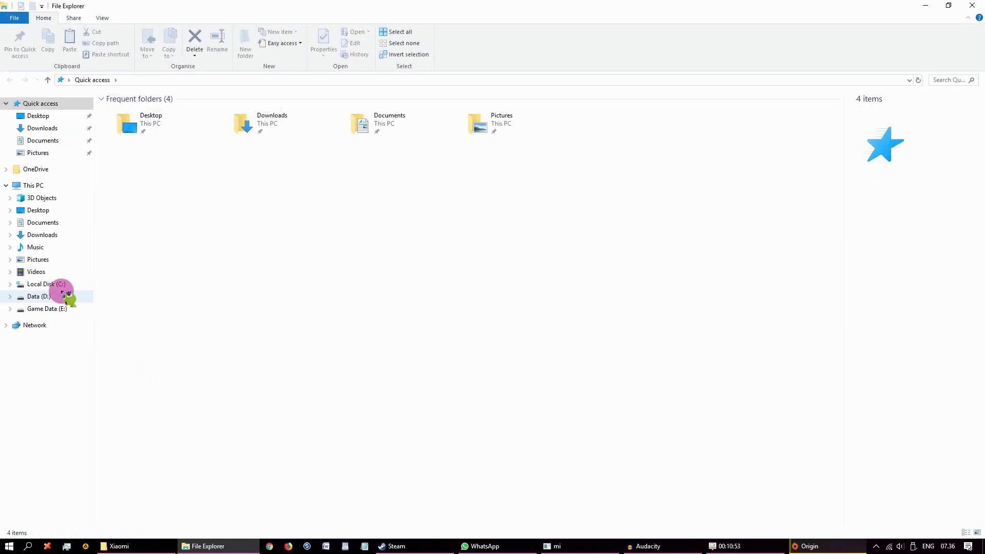
{"action": "left_click", "coordinate": [56, 309]}
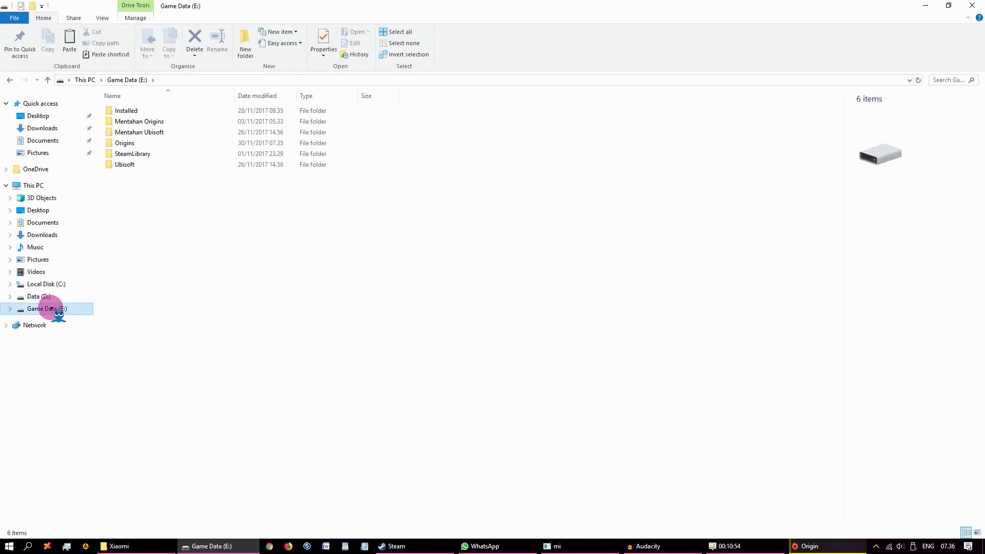
{"action": "left_click", "coordinate": [150, 146]}
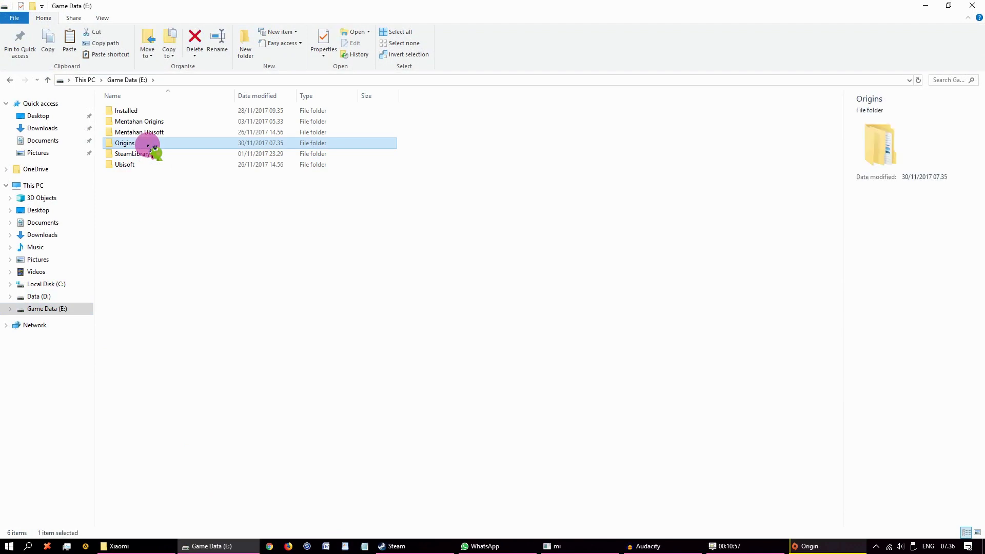
{"action": "double_click", "coordinate": [149, 145]}
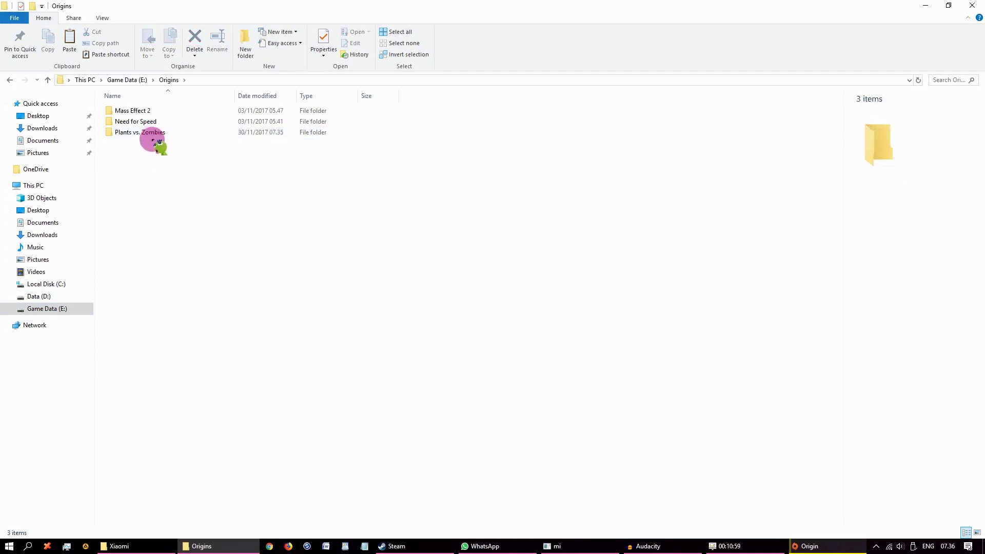
{"action": "left_click", "coordinate": [159, 133]}
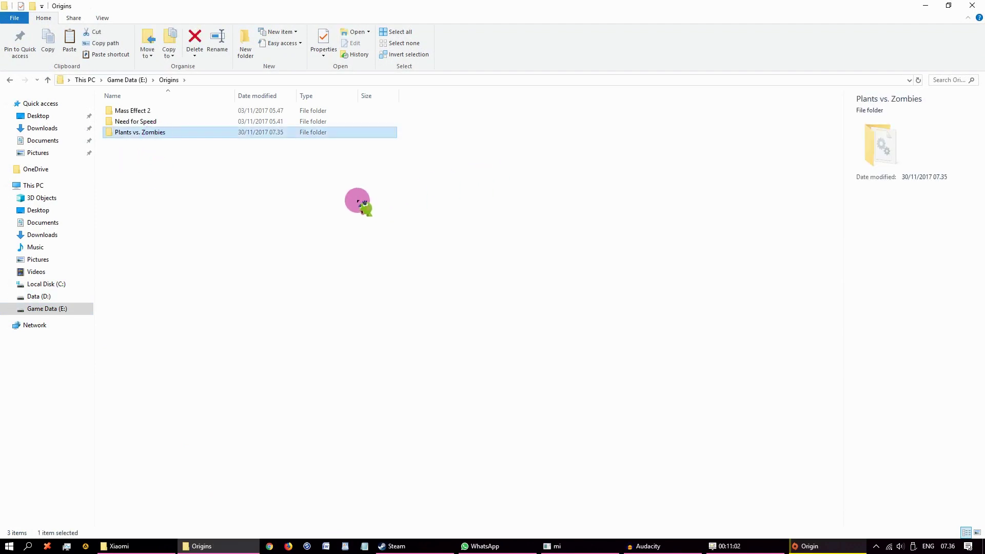
{"action": "key", "text": "Delete"}
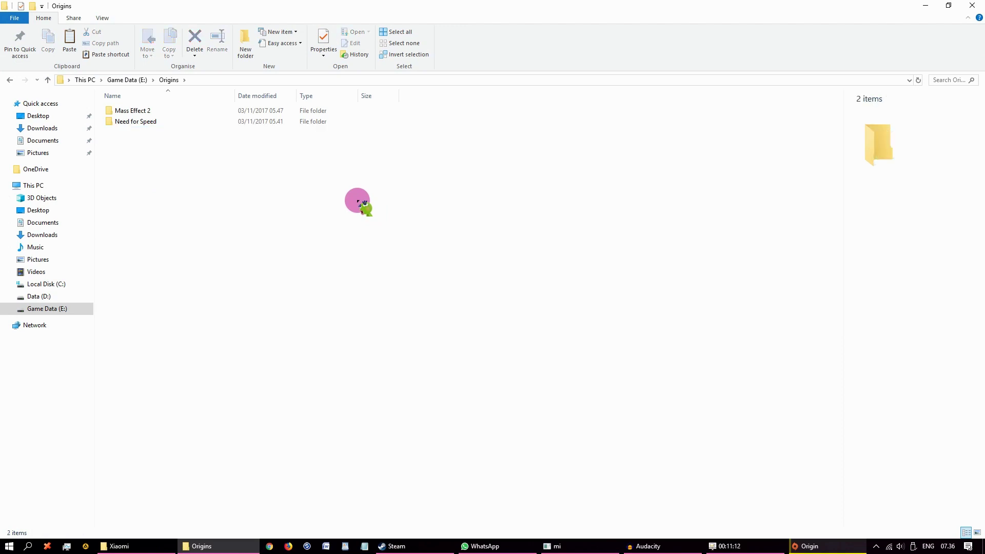
Paste the copied Plants vs. Zombies backup into the Origins folder on Game Data (E:)
{"action": "right_click", "coordinate": [357, 201]}
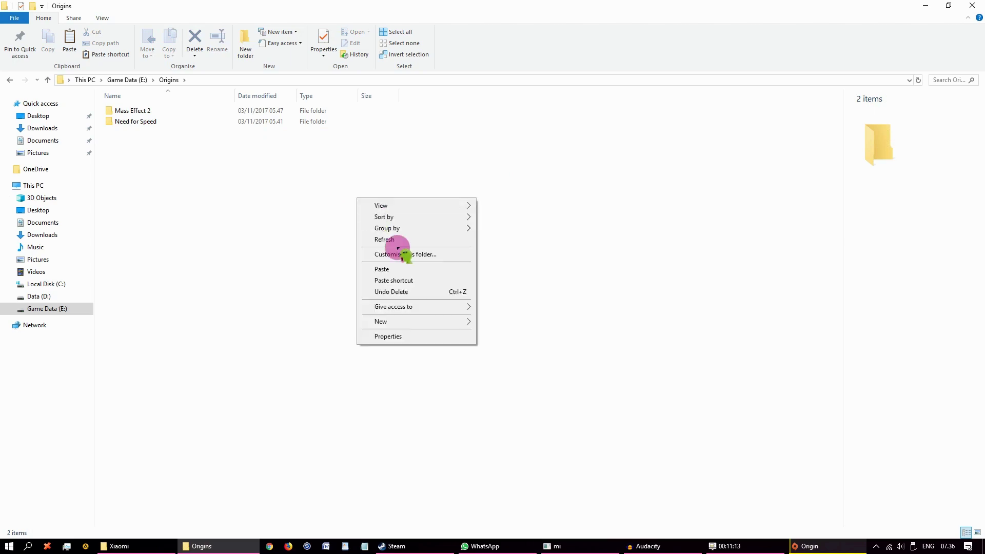
{"action": "left_click", "coordinate": [410, 269]}
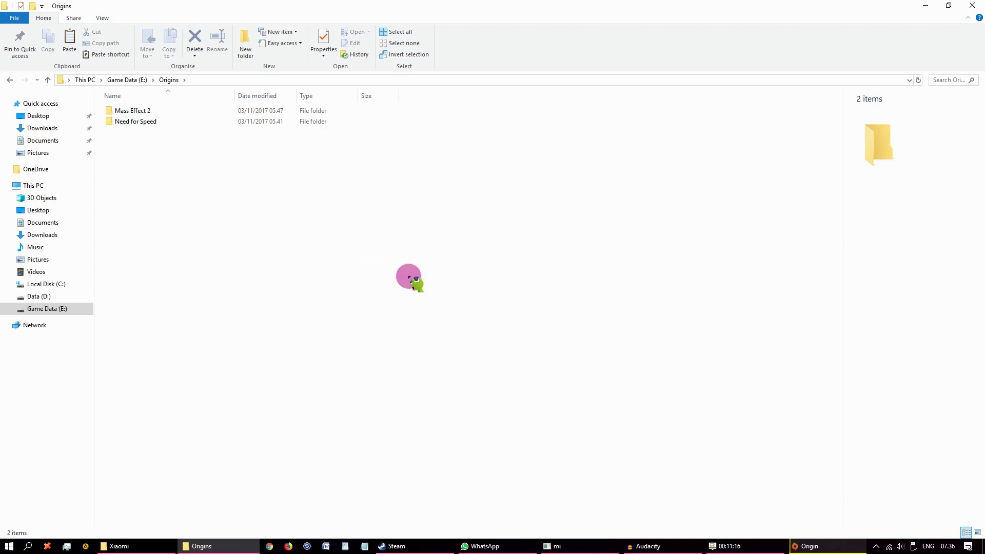
Switch to Origin, resume the paused Plants vs. Zombies download and launch the game
{"action": "left_click", "coordinate": [825, 547]}
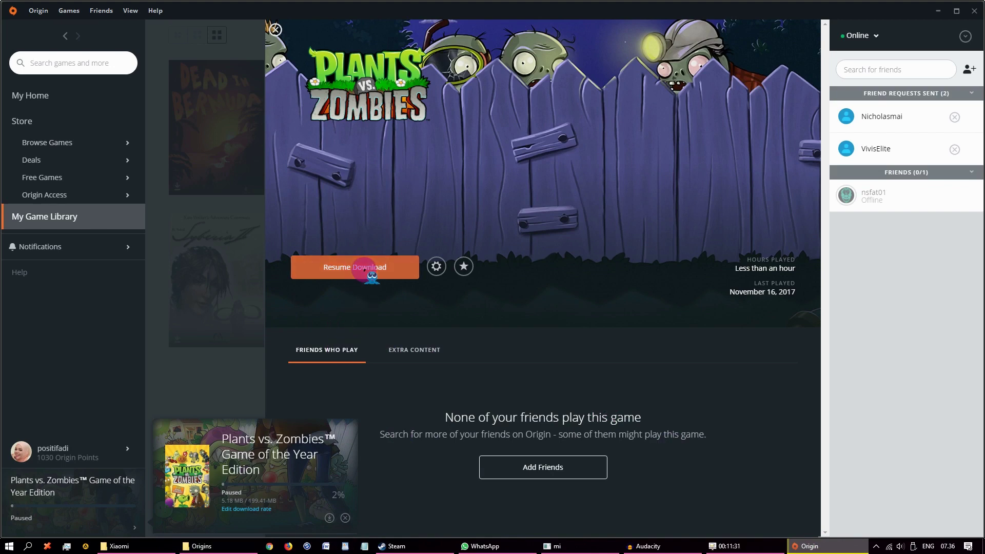
{"action": "left_click", "coordinate": [366, 267]}
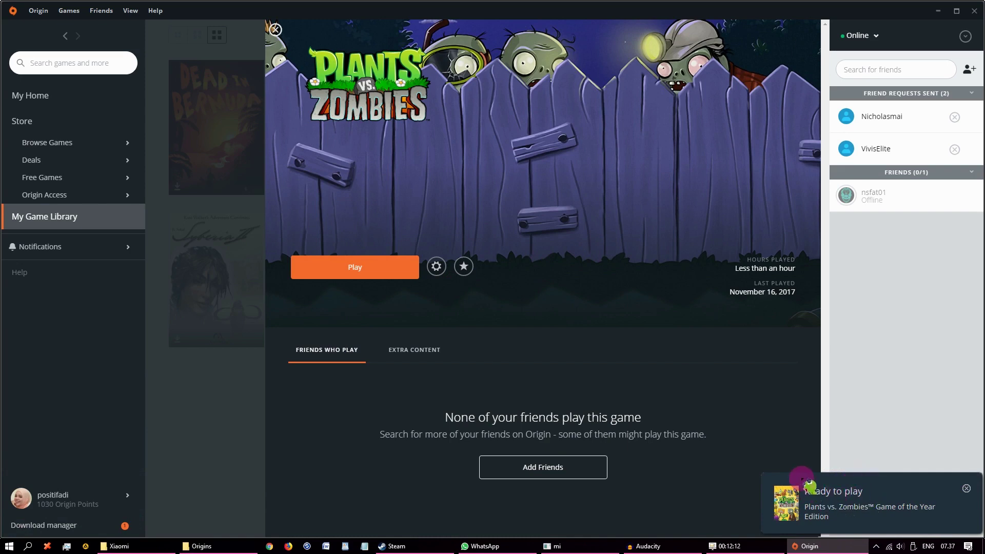
{"action": "left_click", "coordinate": [339, 270]}
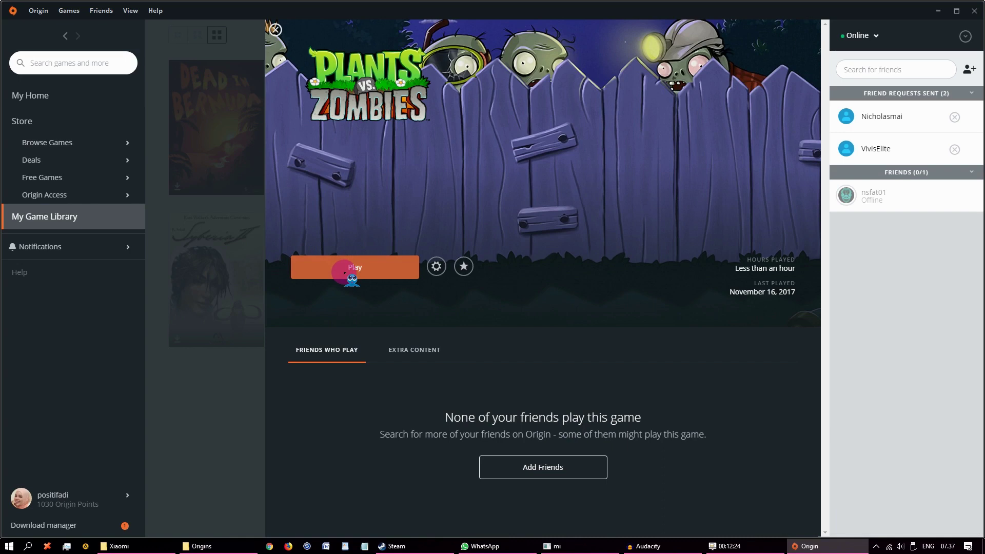
Close the Plants vs. Zombies details to return to the game library, and show the desktop
{"action": "left_click", "coordinate": [247, 396]}
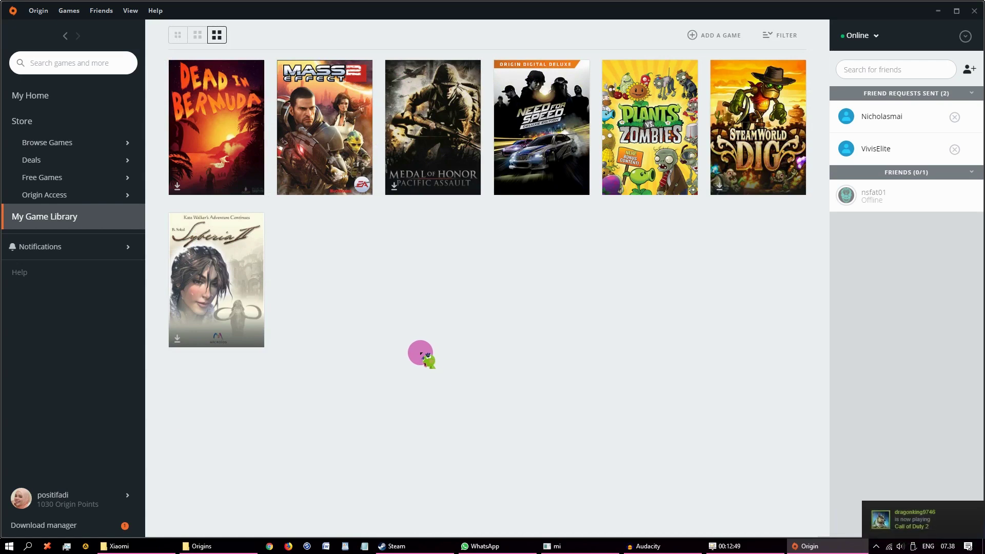
{"action": "left_click", "coordinate": [981, 548]}
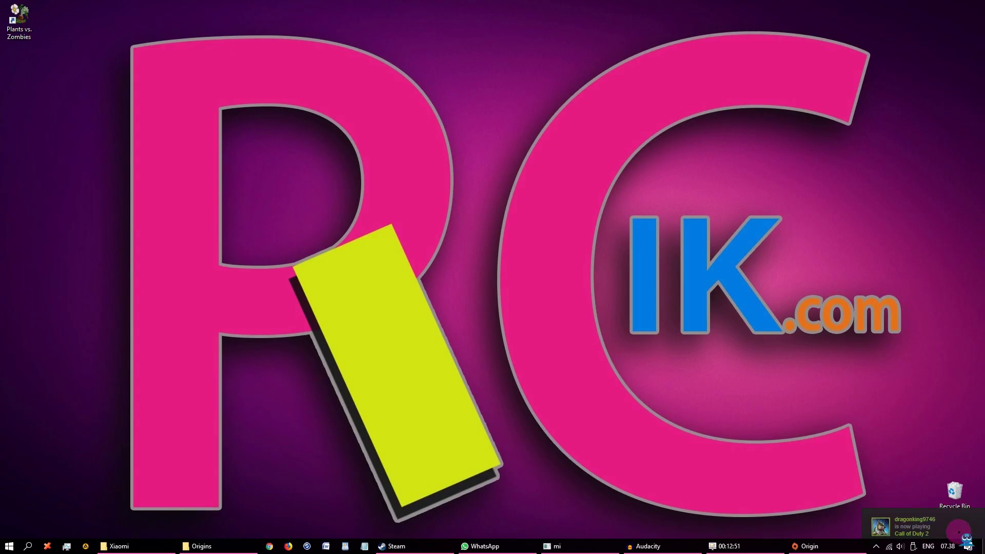